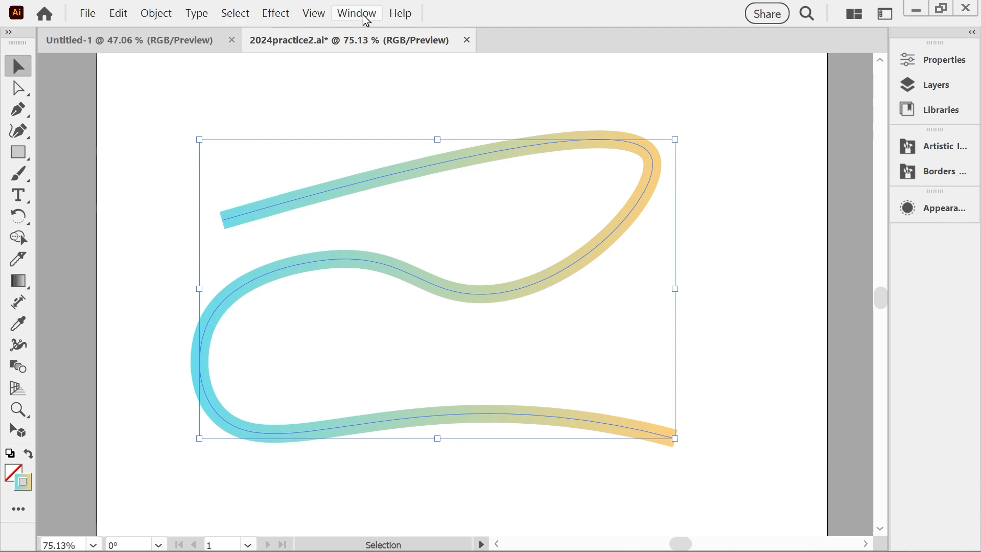
# Show the appearance attributes of the selected gradient path and collapse its fill entry.
pyautogui.click(357, 13)
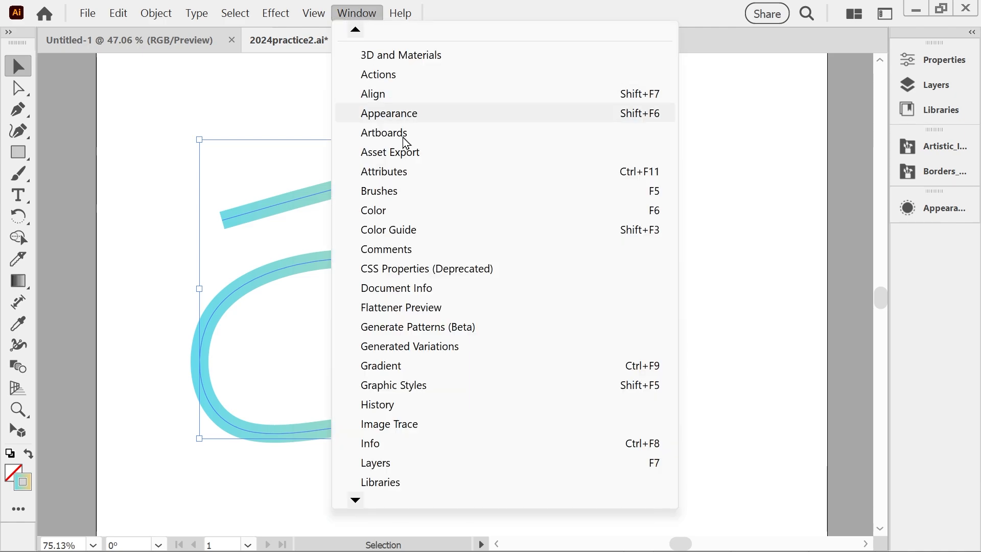
pyautogui.click(927, 209)
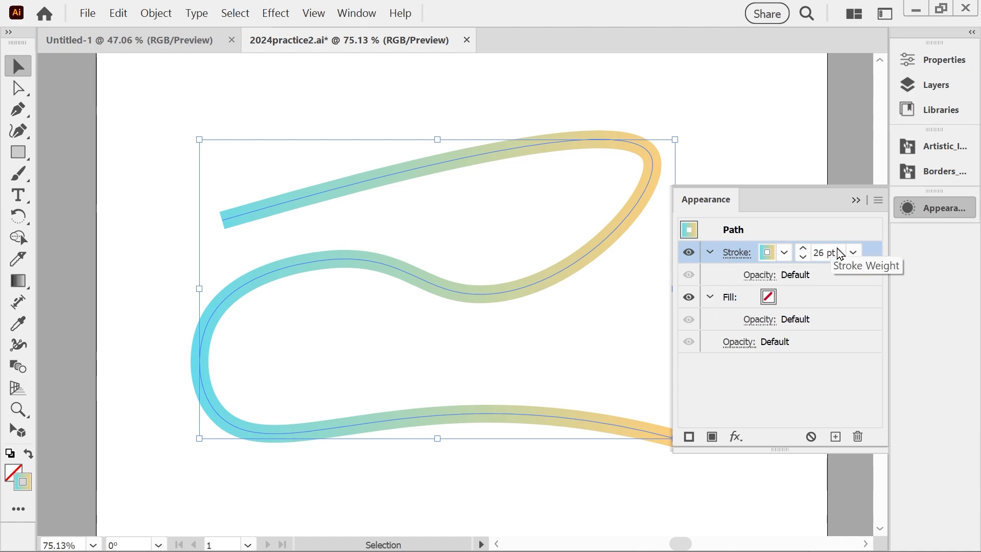
pyautogui.click(710, 300)
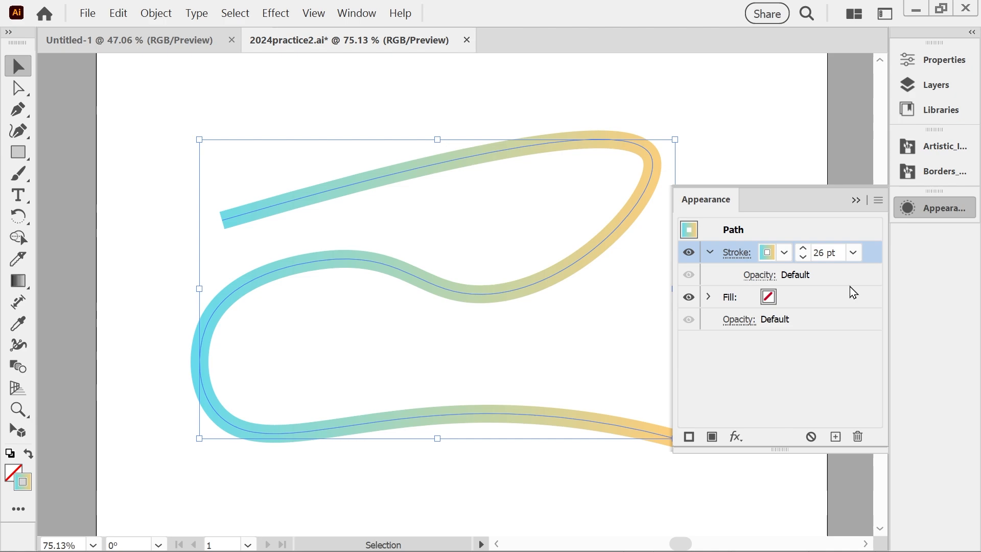
# Try the Tapered Stroke brush from the Artistic Ink library on the gradient path and undo it.
pyautogui.click(939, 146)
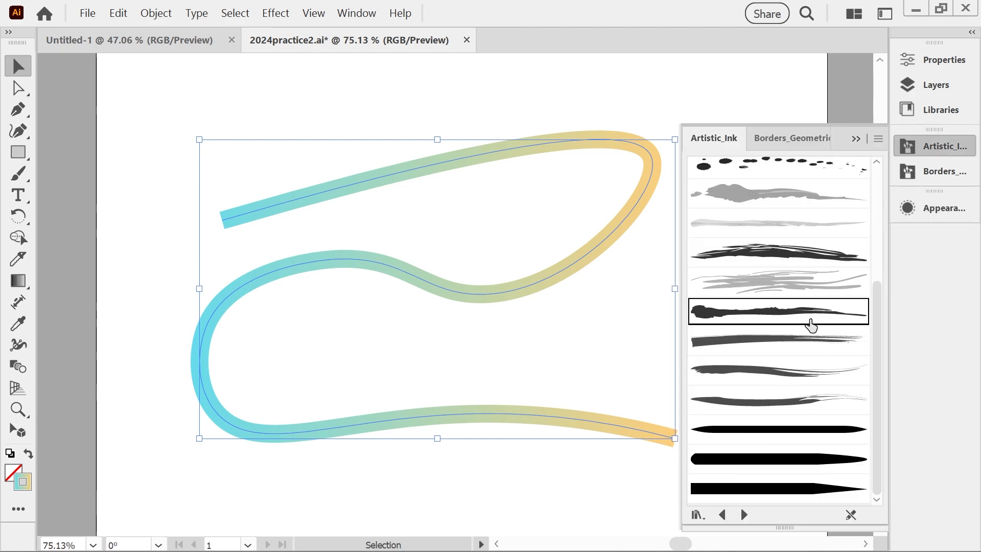
pyautogui.click(735, 461)
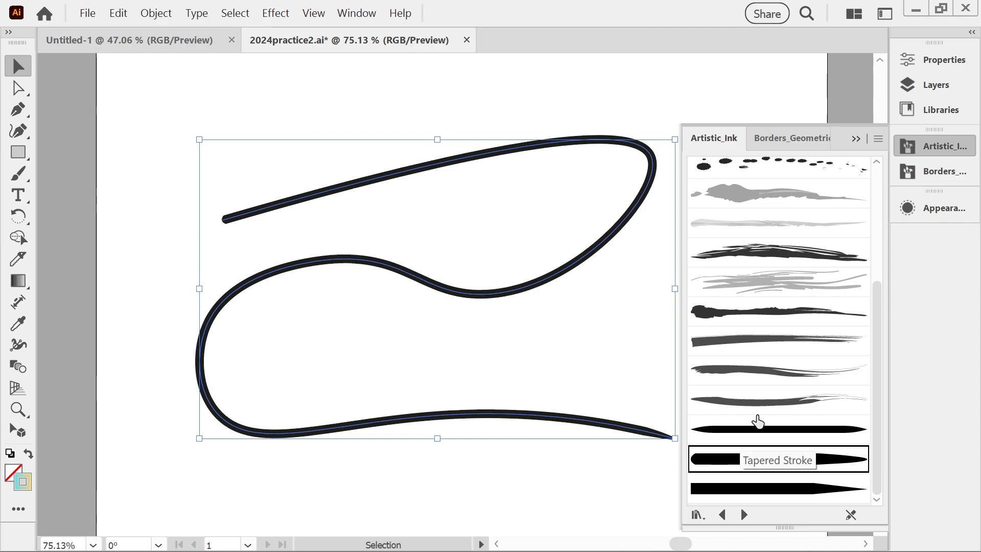
pyautogui.hotkey('ctrl', 'z')
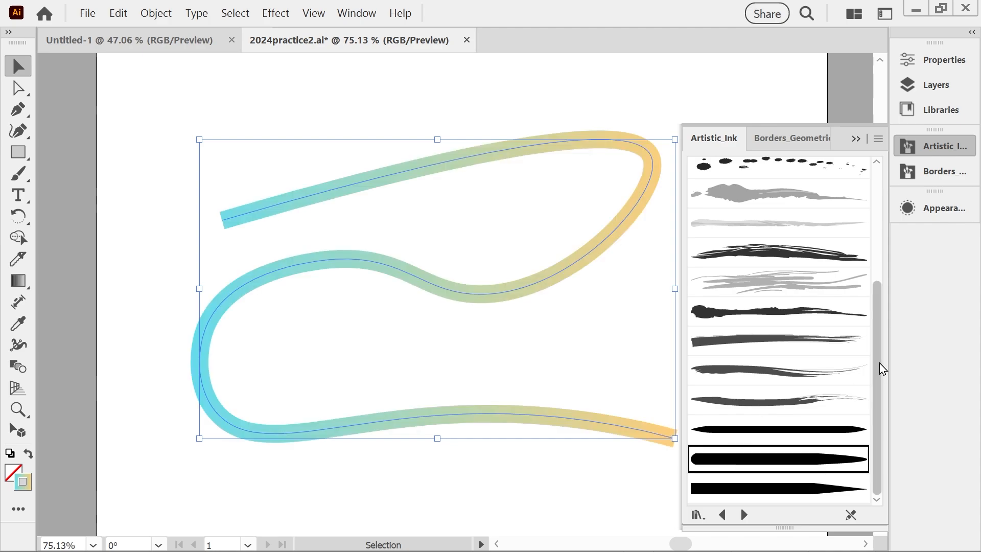
pyautogui.moveTo(880, 366)
pyautogui.mouseDown()
pyautogui.moveTo(883, 248)
pyautogui.moveTo(879, 372)
pyautogui.mouseUp()
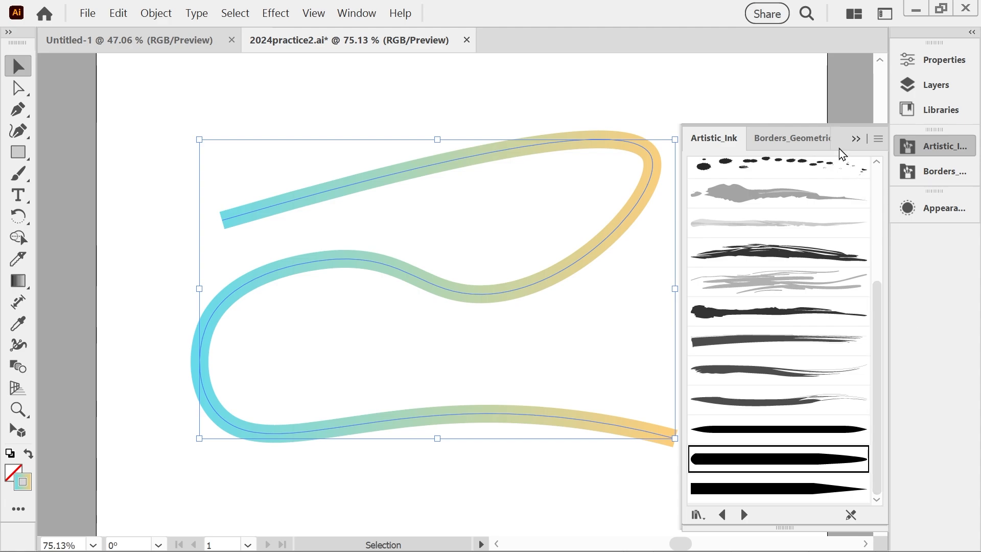
pyautogui.click(854, 139)
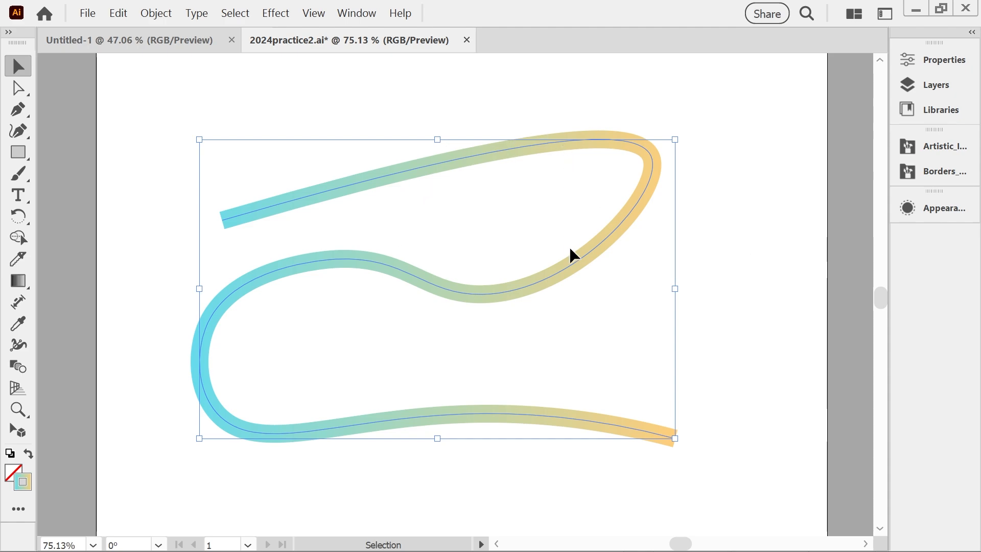
# Open the Effect Gallery for the path's stroke and preview the Dark Strokes, Accented Edges, Angled Strokes, Crosshatch and Spatter effects.
pyautogui.click(937, 219)
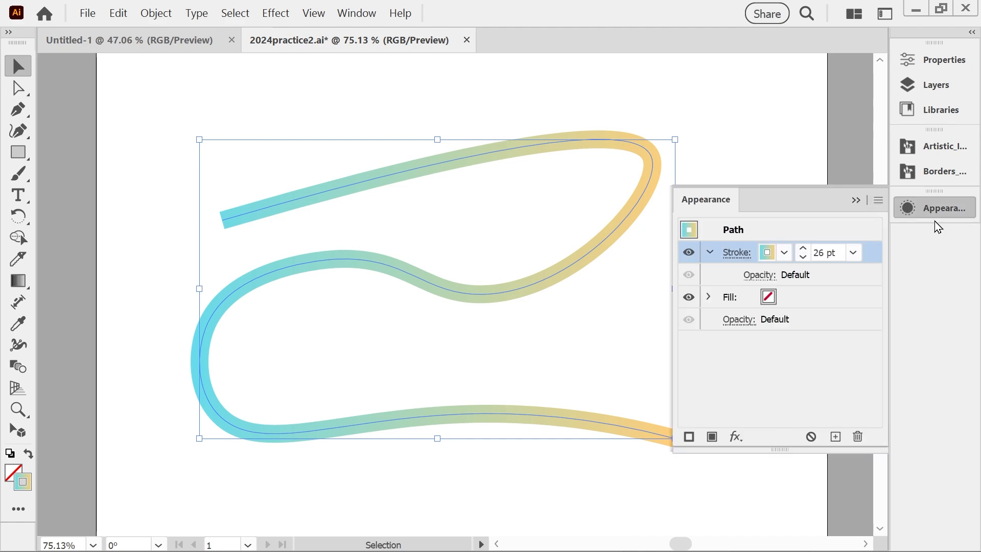
pyautogui.click(736, 437)
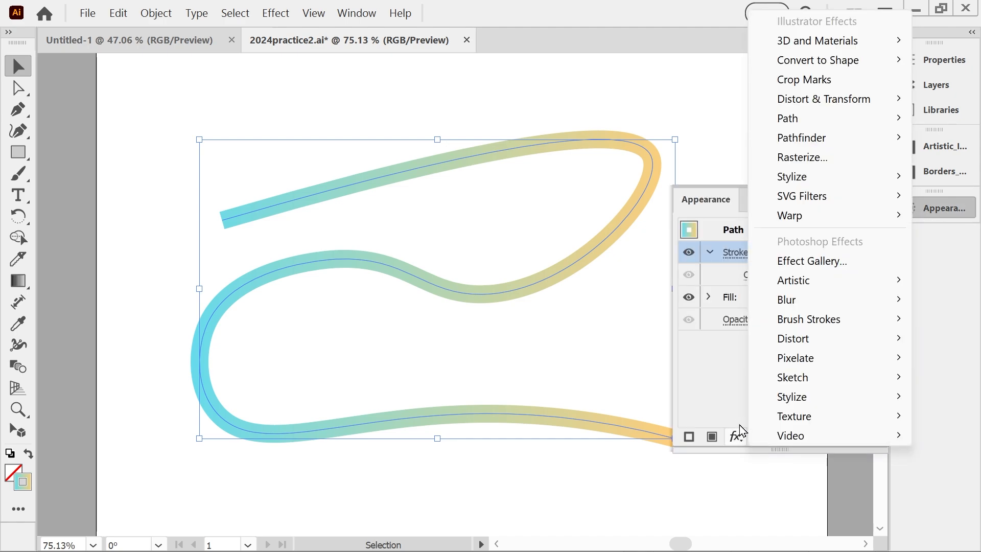
pyautogui.moveTo(811, 280)
pyautogui.click(809, 261)
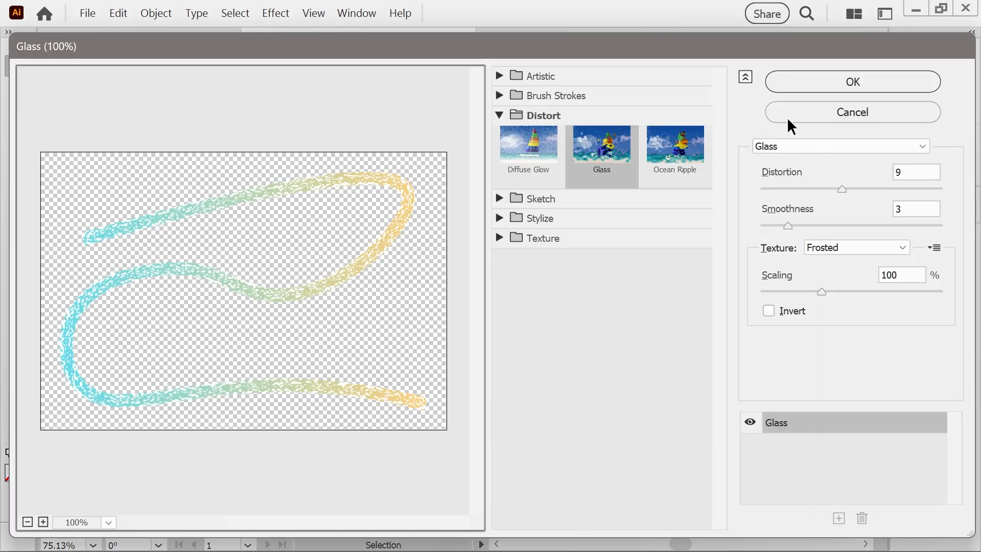
pyautogui.click(498, 94)
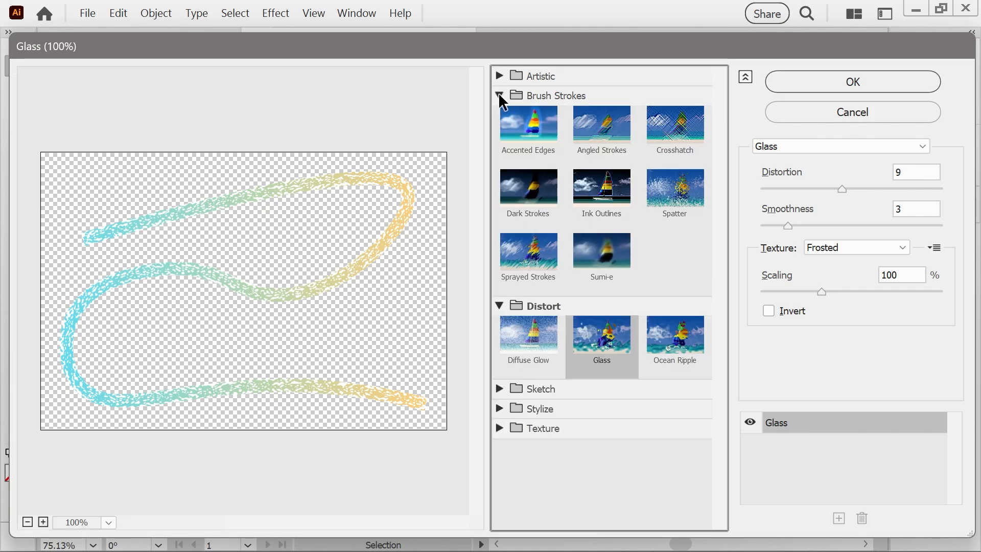
pyautogui.click(527, 184)
pyautogui.click(524, 130)
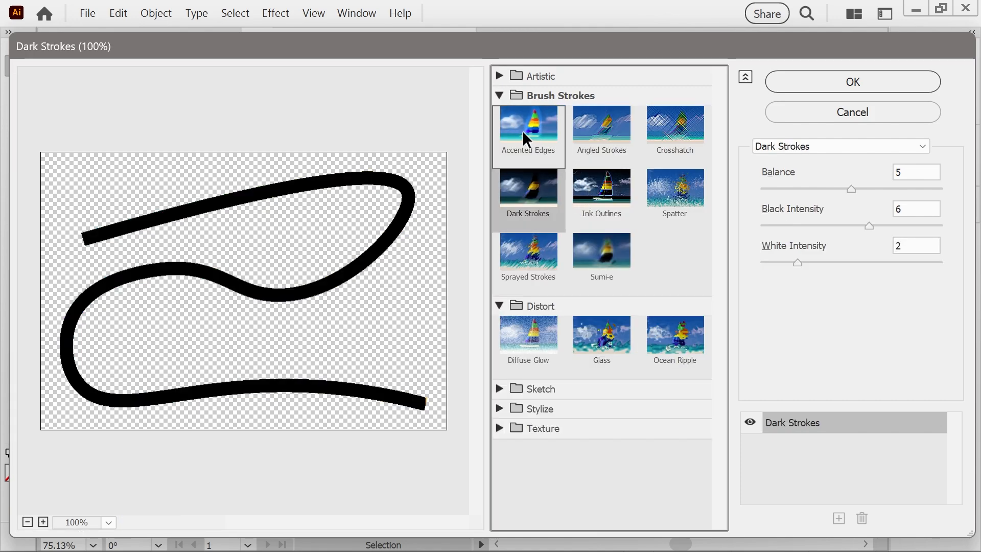
pyautogui.click(590, 131)
pyautogui.click(695, 125)
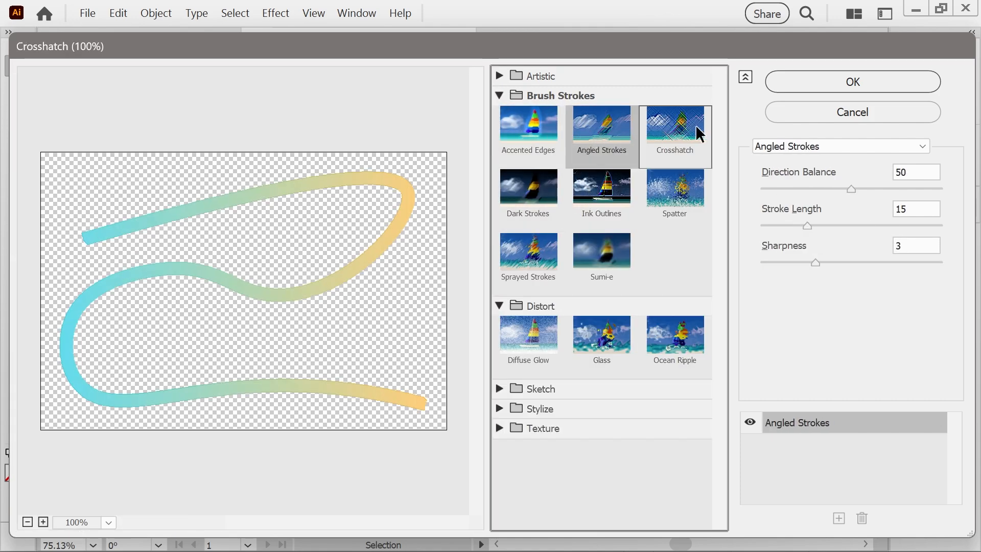
pyautogui.click(669, 188)
# Preview the Artistic effects Palette Knife, Rough Pastels, Poster Edges, Smudge Stick, Watercolor, Underpainting and Sponge on the stroke.
pyautogui.click(494, 71)
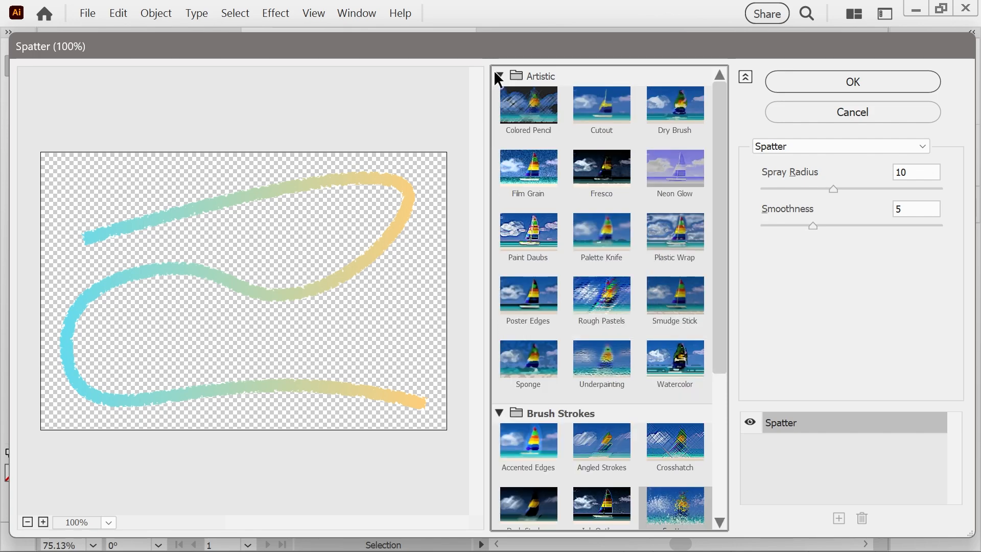
pyautogui.click(594, 232)
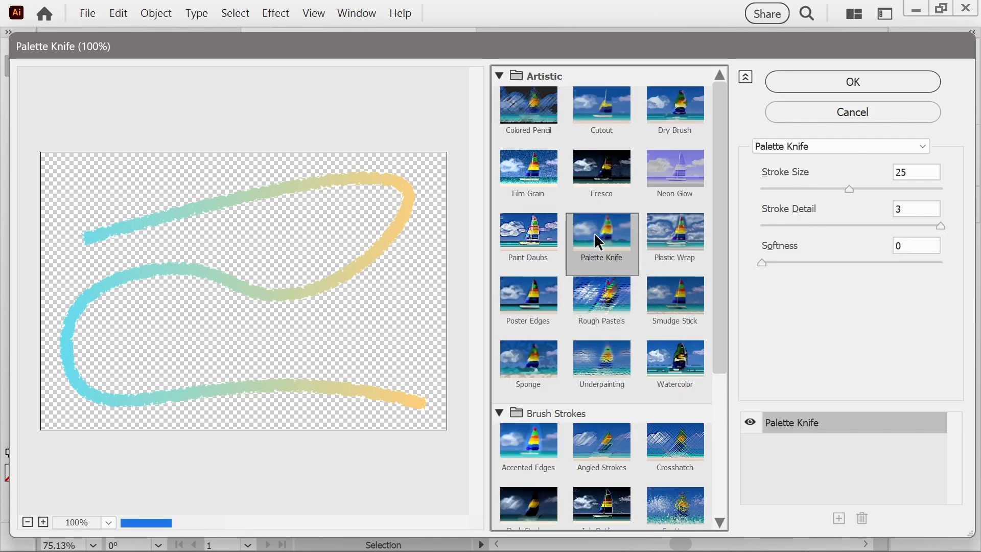
pyautogui.click(595, 301)
pyautogui.click(532, 305)
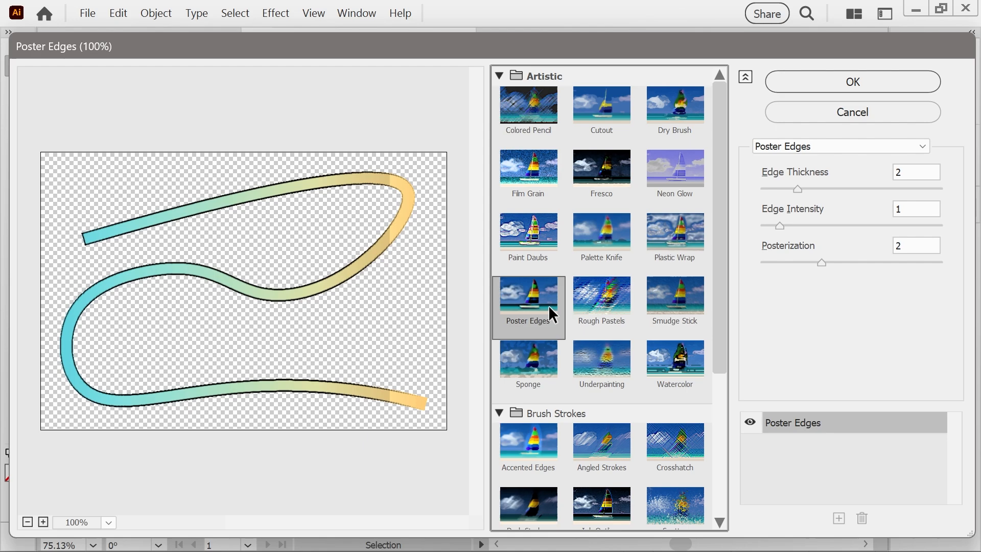
pyautogui.click(670, 314)
pyautogui.click(659, 356)
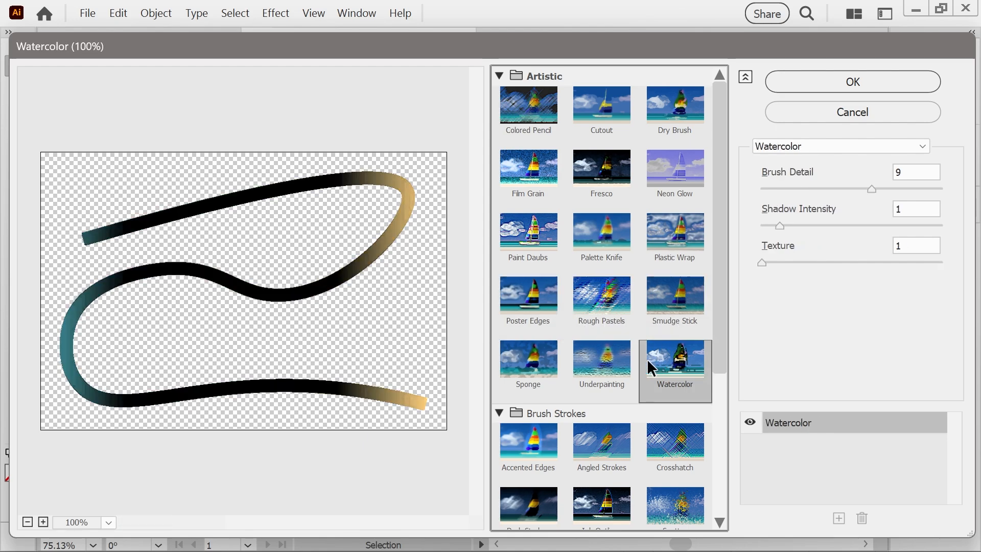
pyautogui.click(600, 357)
pyautogui.click(665, 359)
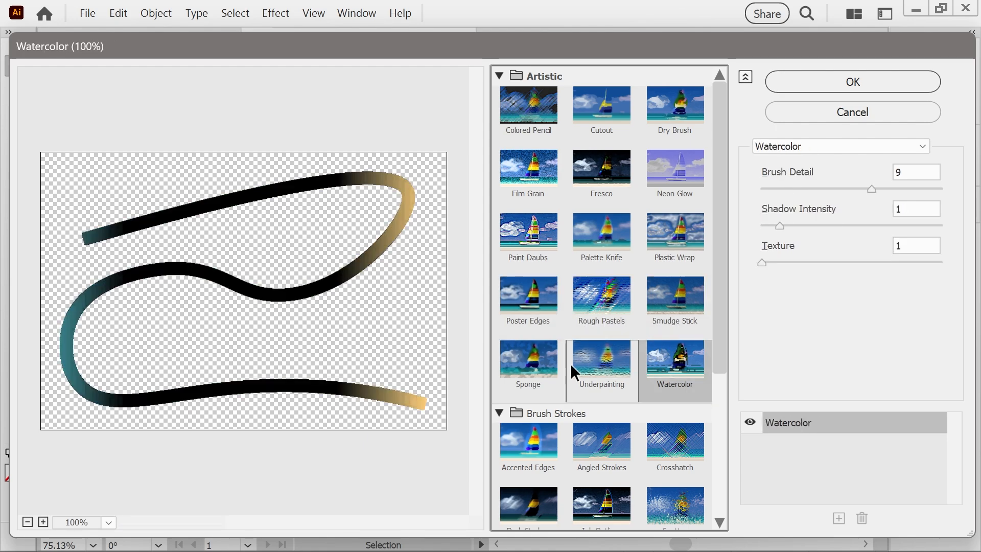
pyautogui.click(532, 364)
pyautogui.scroll(-4, 548, 265)
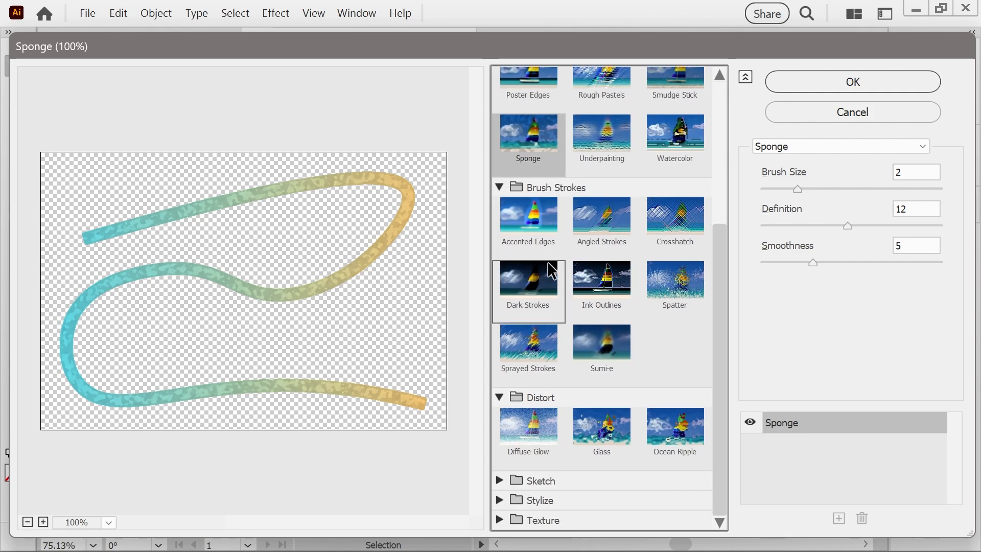
# Compare the Diffuse Glow and Glass distortions, try Glass on the stroke, and undo it.
pyautogui.click(527, 427)
pyautogui.click(618, 429)
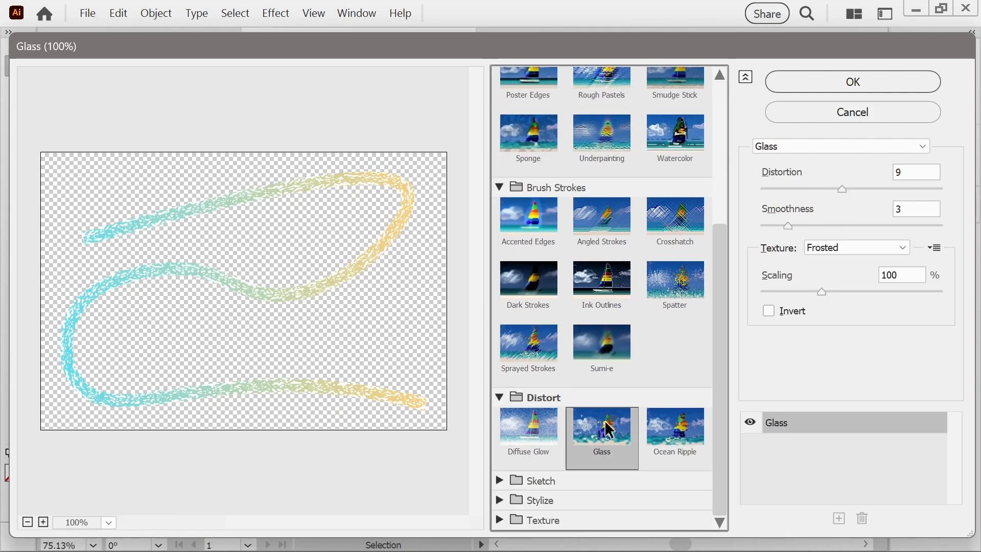
pyautogui.click(837, 81)
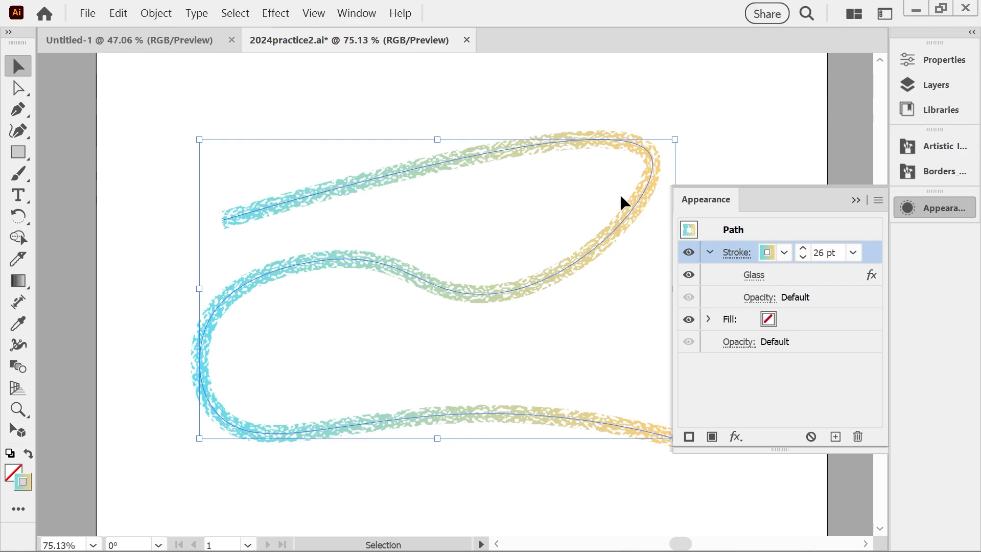
pyautogui.hotkey('ctrl', 'z')
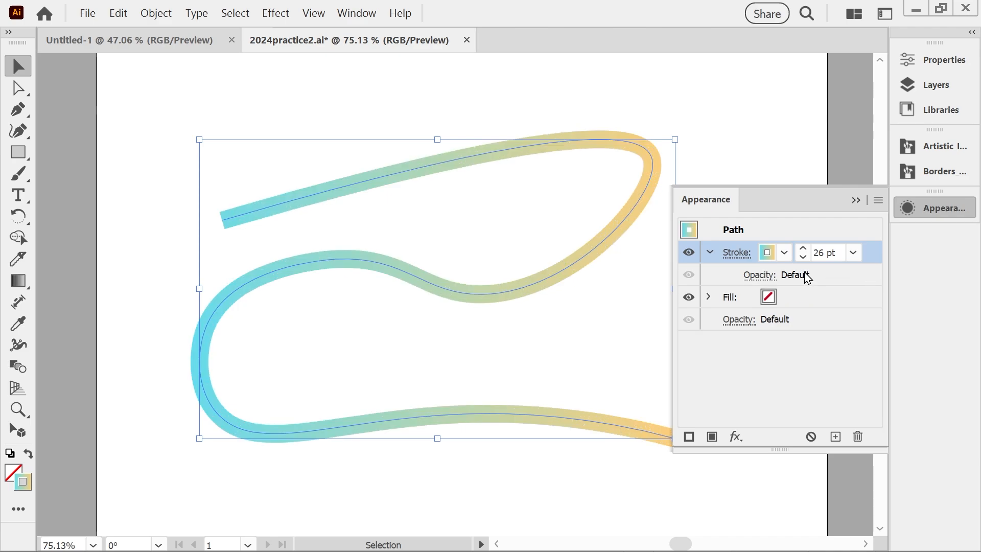
# Try the Artistic Ink brush tapered at both ends on the path, check its stroke attributes, and undo the brush.
pyautogui.click(935, 171)
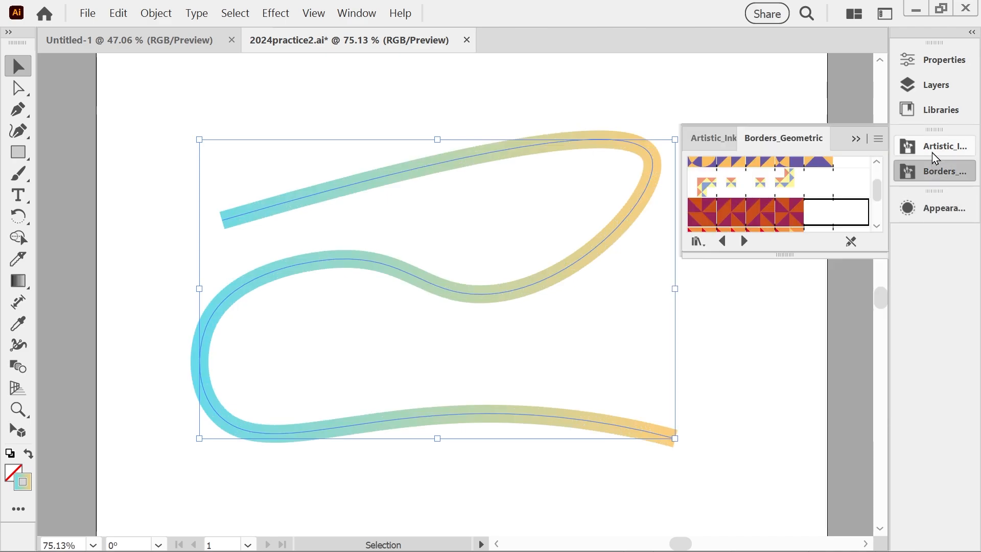
pyautogui.click(929, 149)
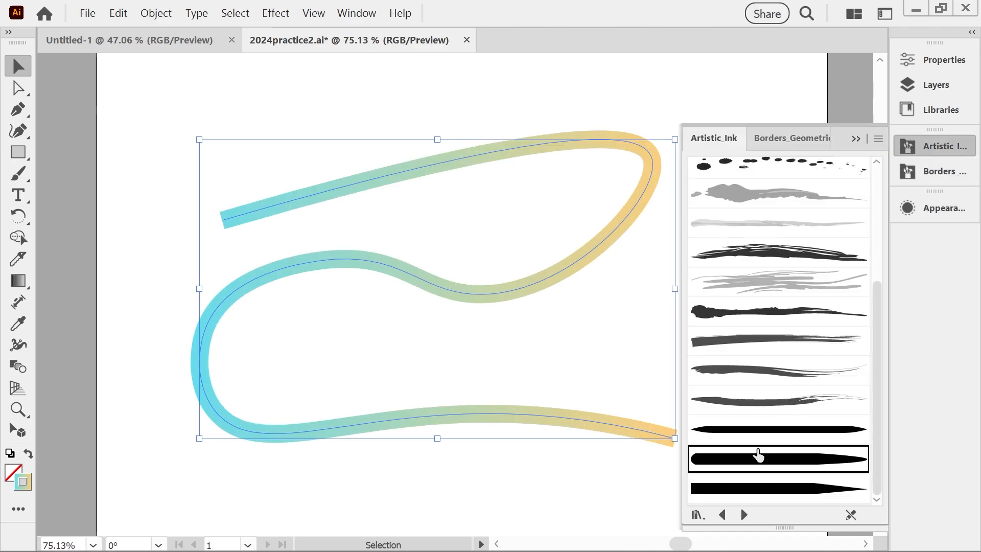
pyautogui.click(756, 432)
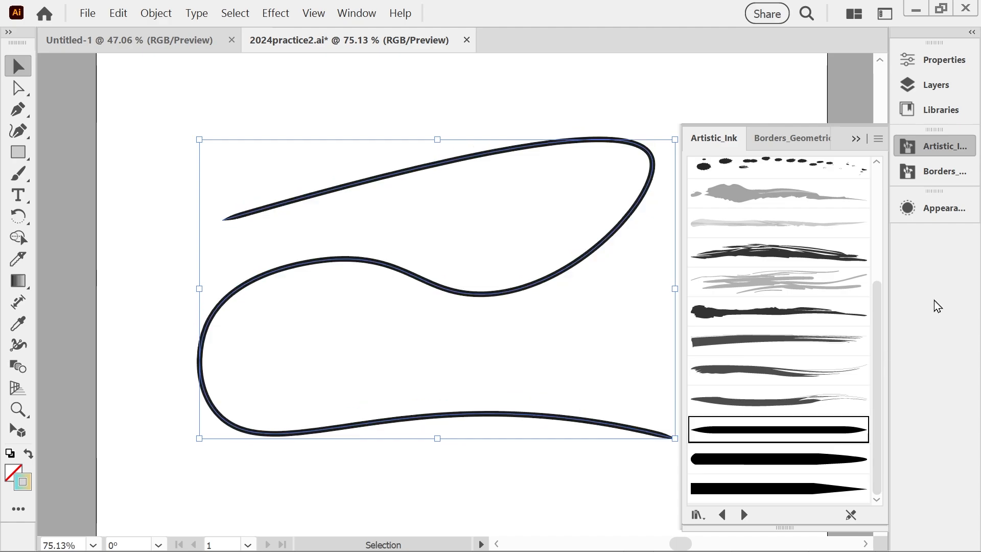
pyautogui.click(931, 206)
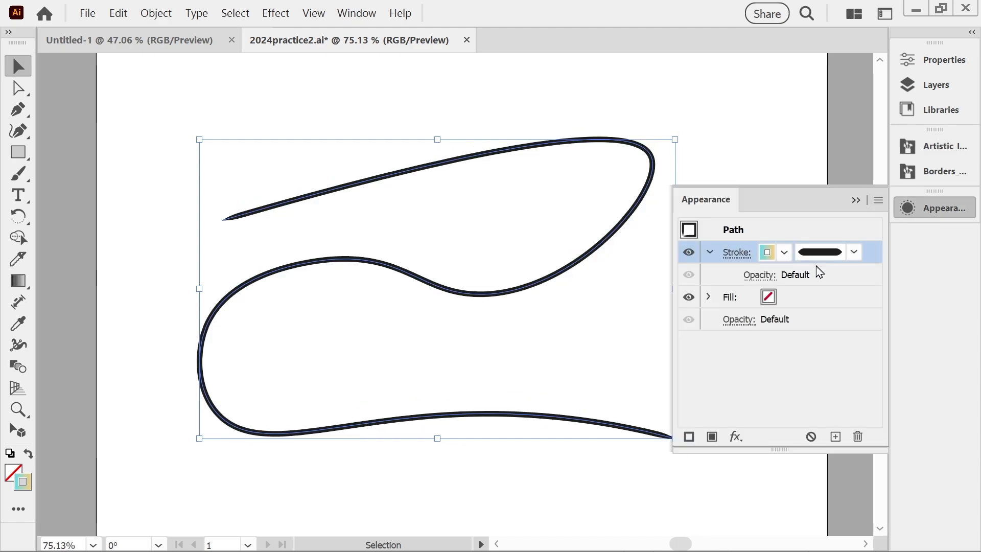
pyautogui.hotkey('ctrl', 'z')
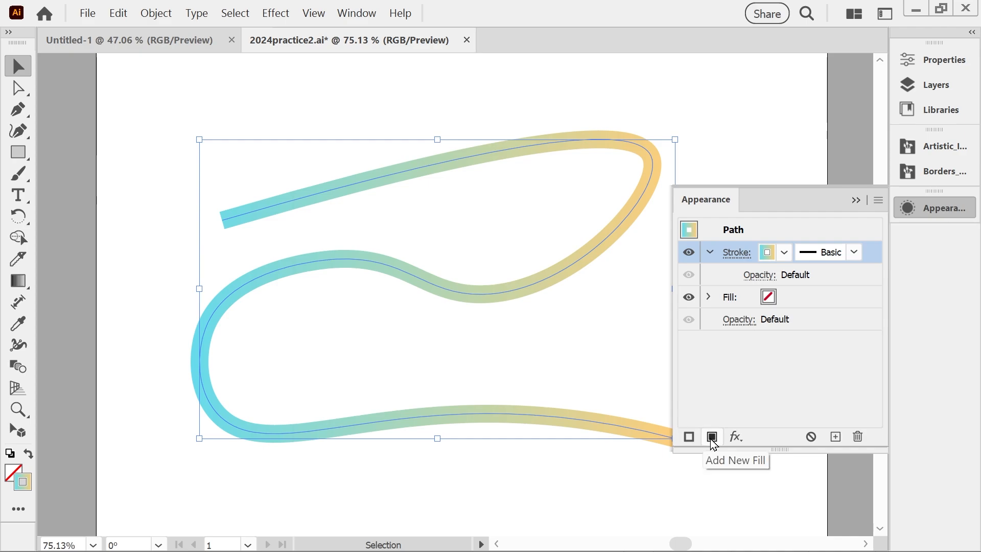
# Add a second stroke to the path's appearance, then expand and select the lower of the two strokes.
pyautogui.click(688, 437)
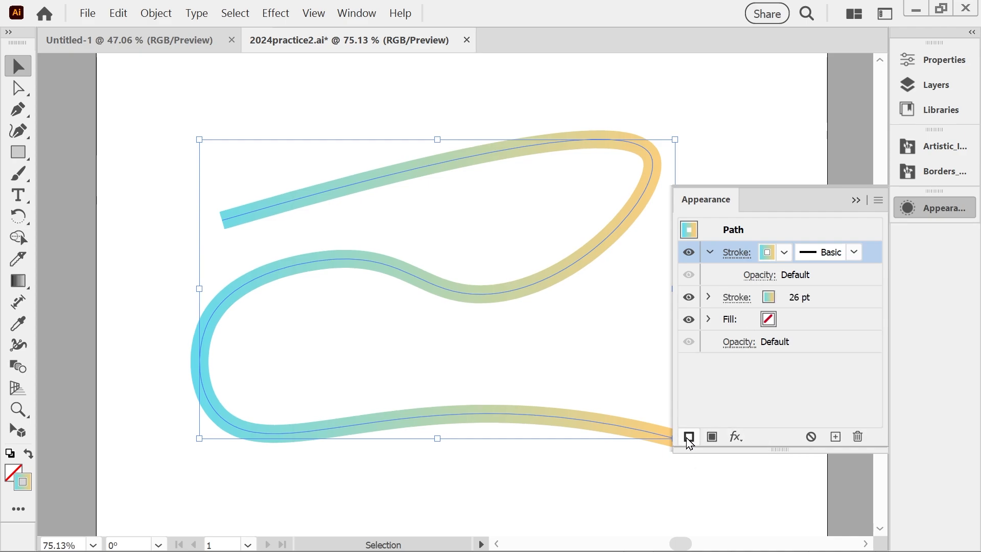
pyautogui.click(708, 298)
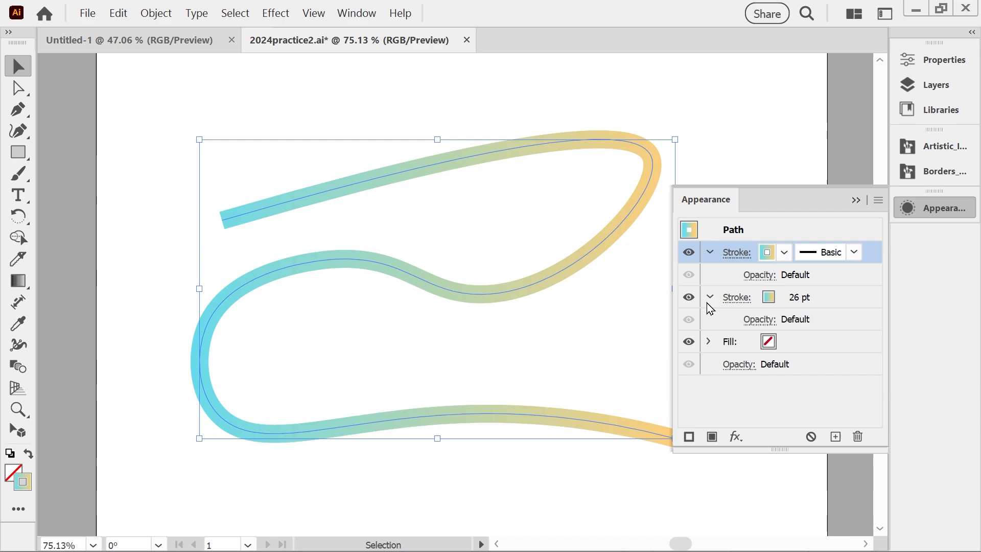
pyautogui.click(736, 298)
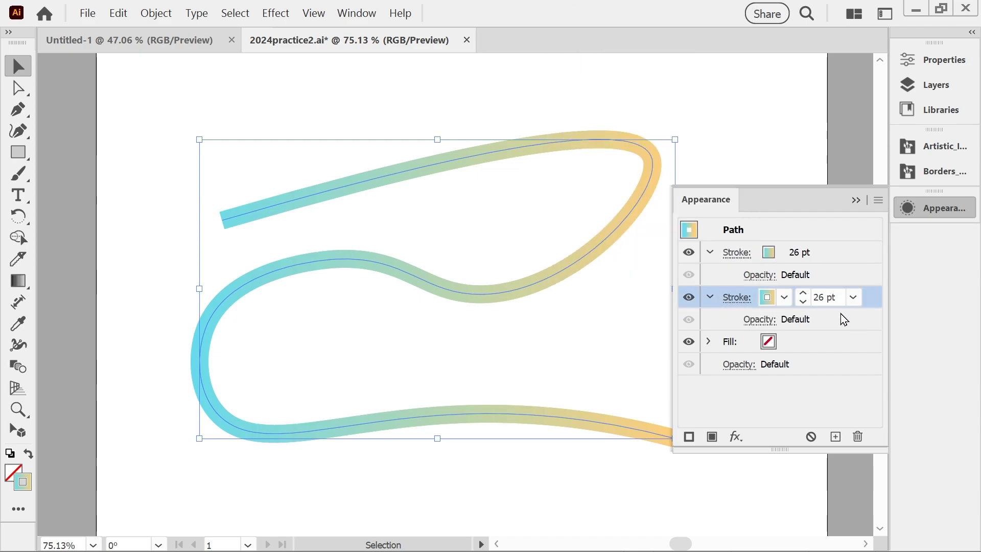
# Apply the Tapered Stroke brush from the Artistic Ink library to the lower stroke and show the path's appearance attributes again.
pyautogui.click(931, 145)
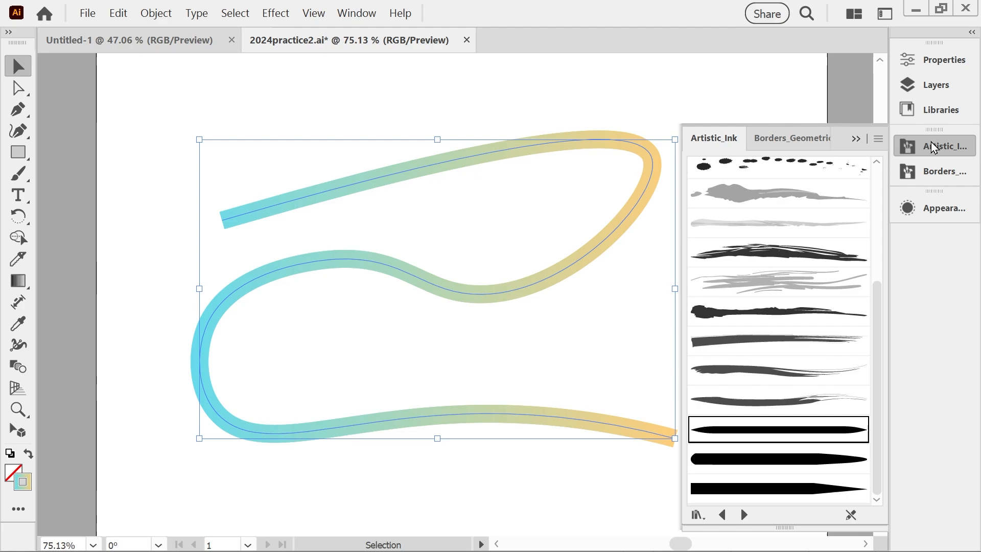
pyautogui.click(751, 463)
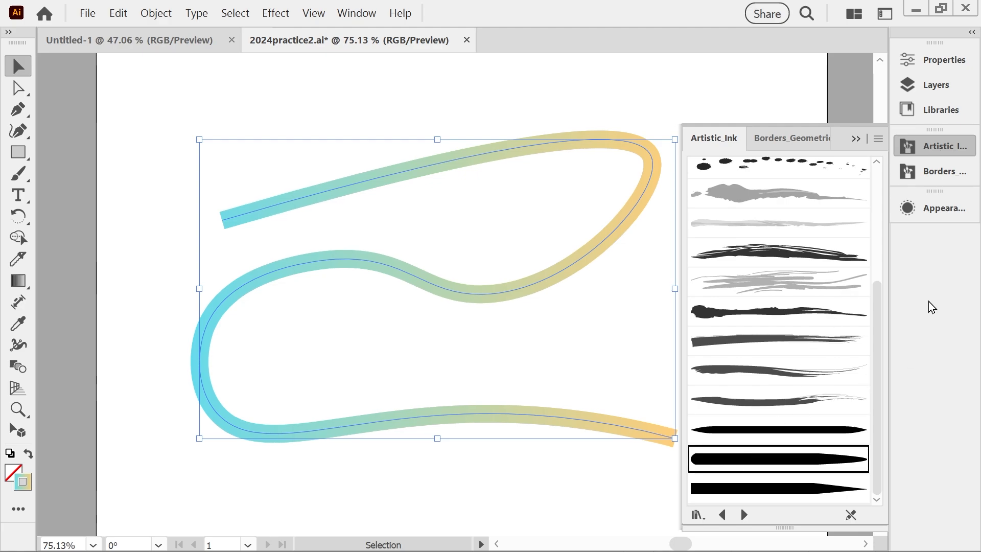
pyautogui.click(855, 139)
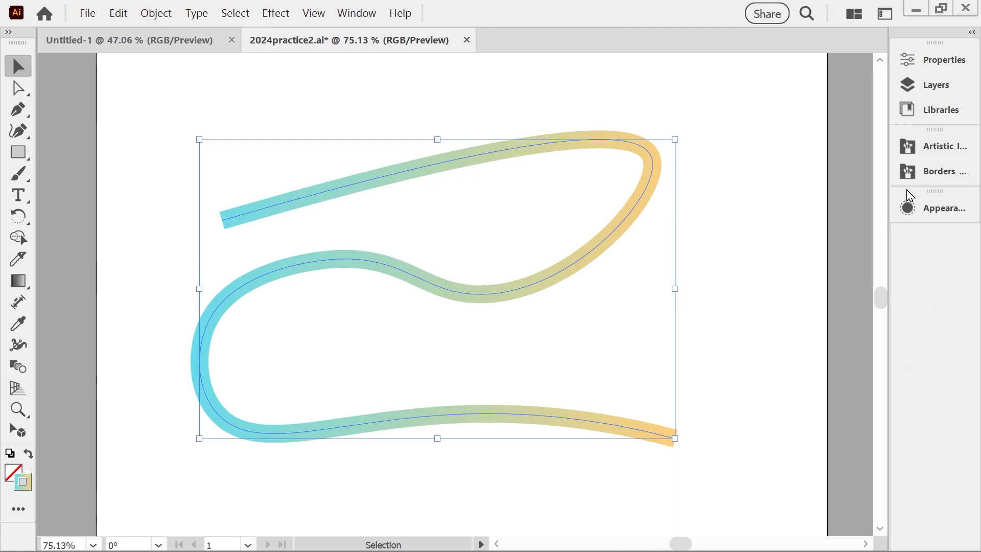
pyautogui.click(919, 210)
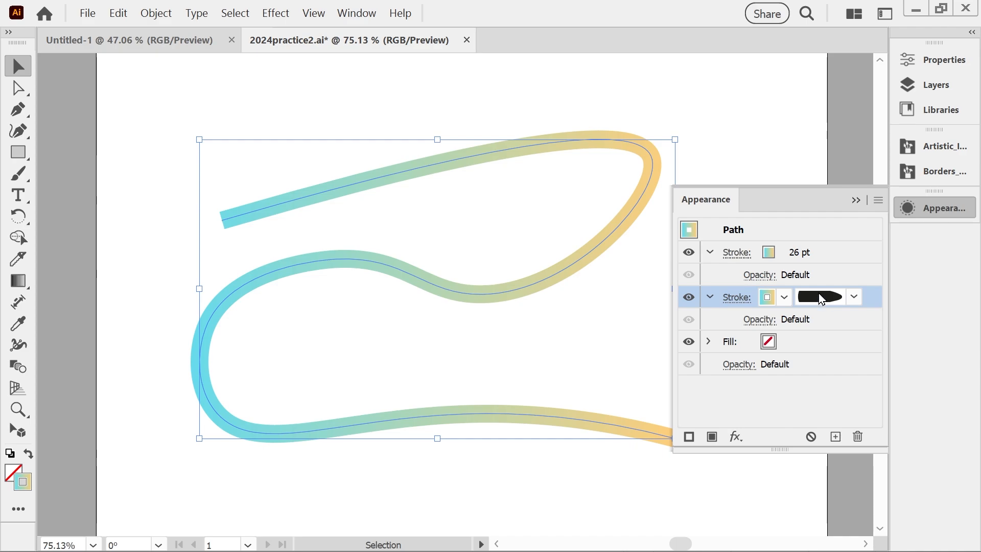
# Try Luminosity blending at 96% opacity on the upper stroke of the path, and deselect the path.
pyautogui.click(758, 275)
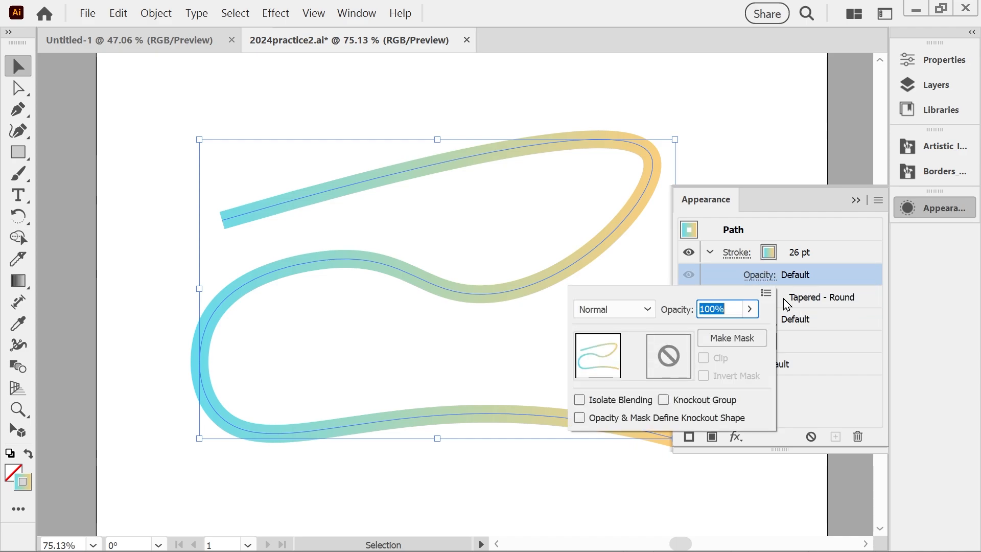
pyautogui.click(751, 309)
pyautogui.moveTo(748, 331)
pyautogui.mouseDown()
pyautogui.moveTo(729, 332)
pyautogui.moveTo(740, 331)
pyautogui.mouseUp()
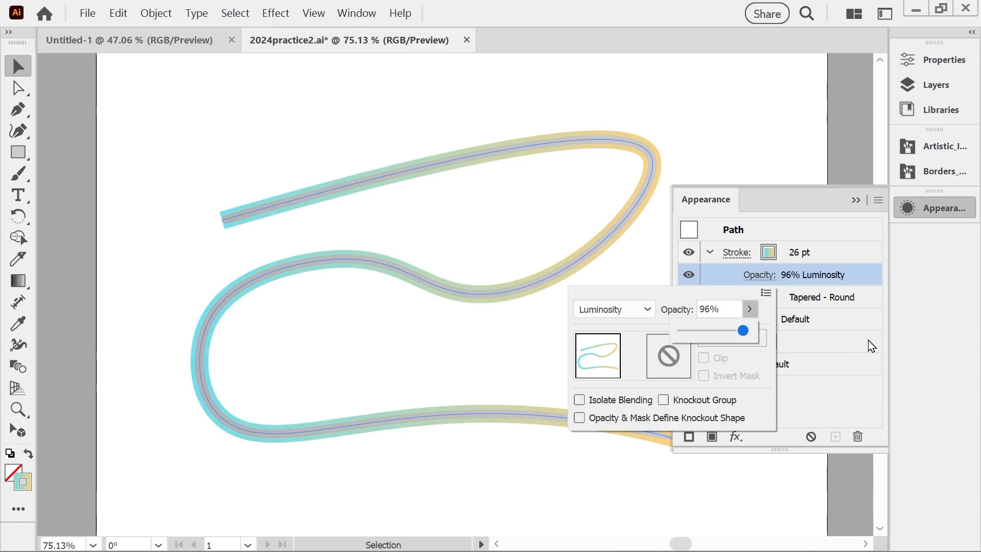
pyautogui.click(870, 348)
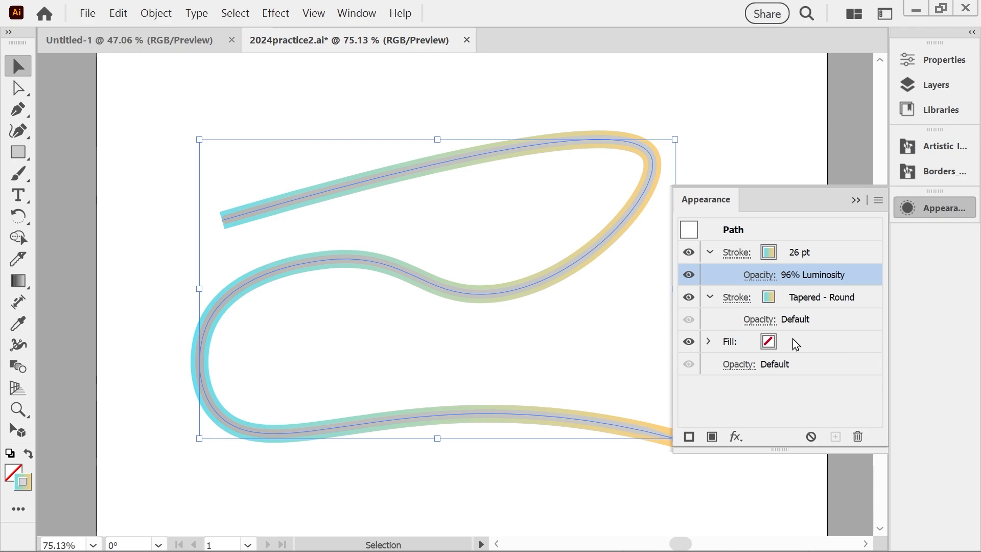
pyautogui.click(712, 108)
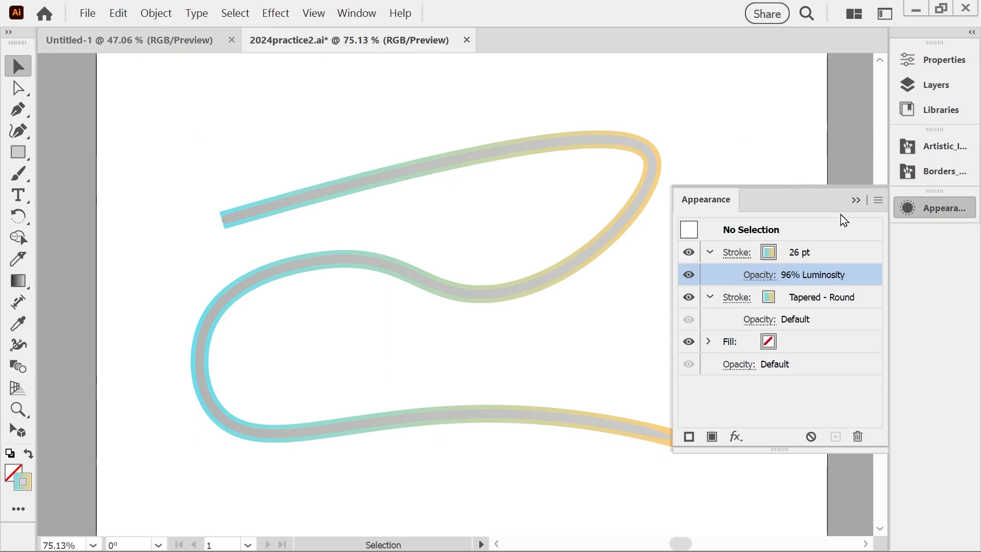
# Check the lower stroke's weight and profile options and the upper stroke's opacity and blending settings.
pyautogui.click(855, 200)
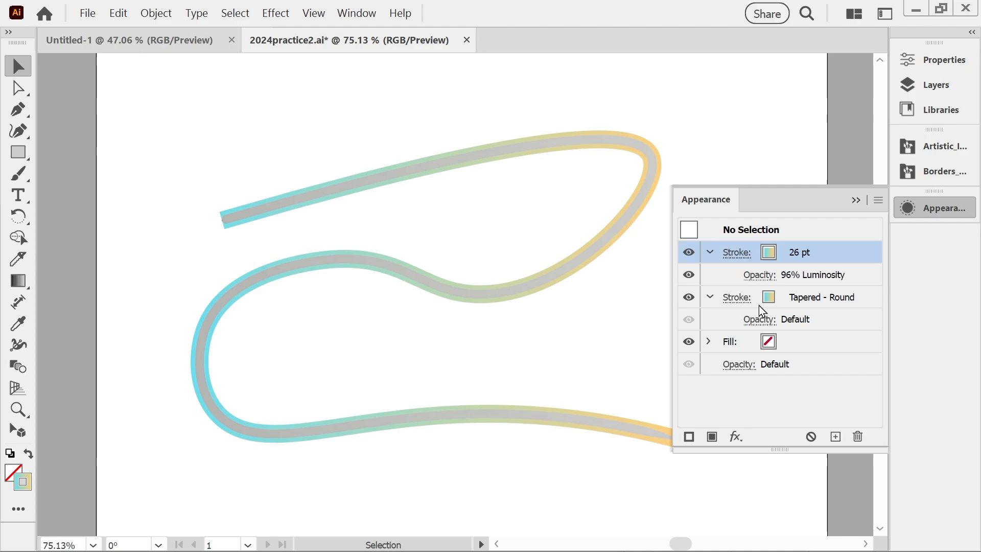
pyautogui.click(737, 300)
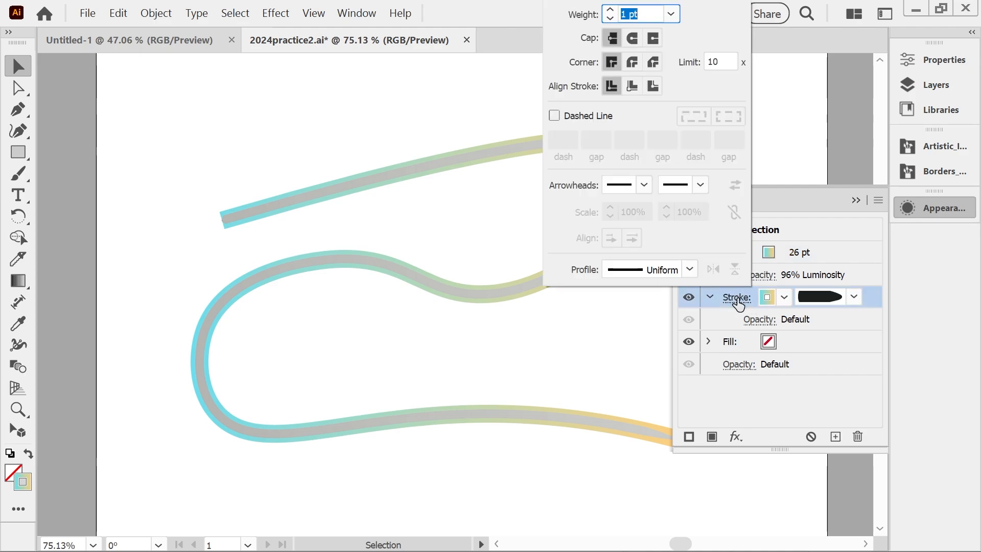
pyautogui.click(758, 326)
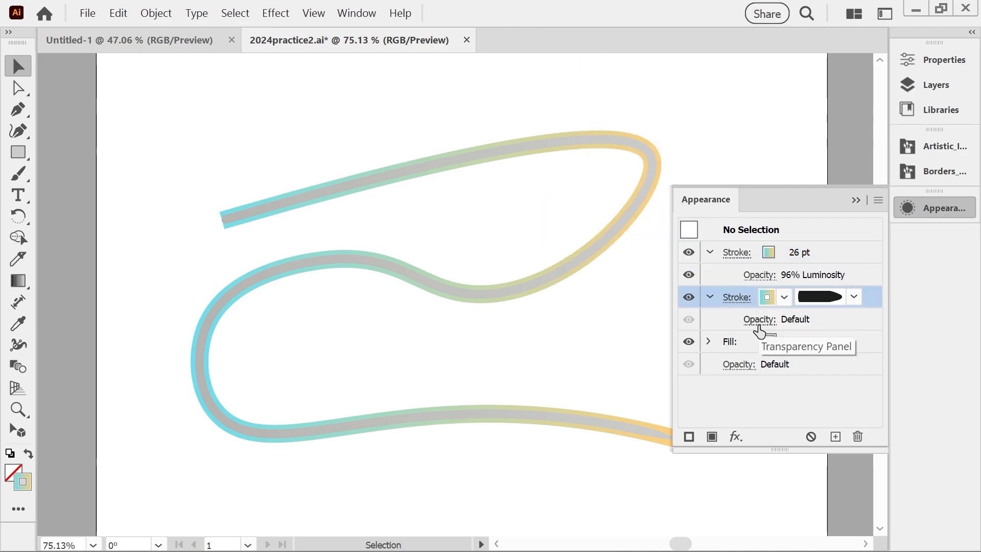
pyautogui.click(756, 279)
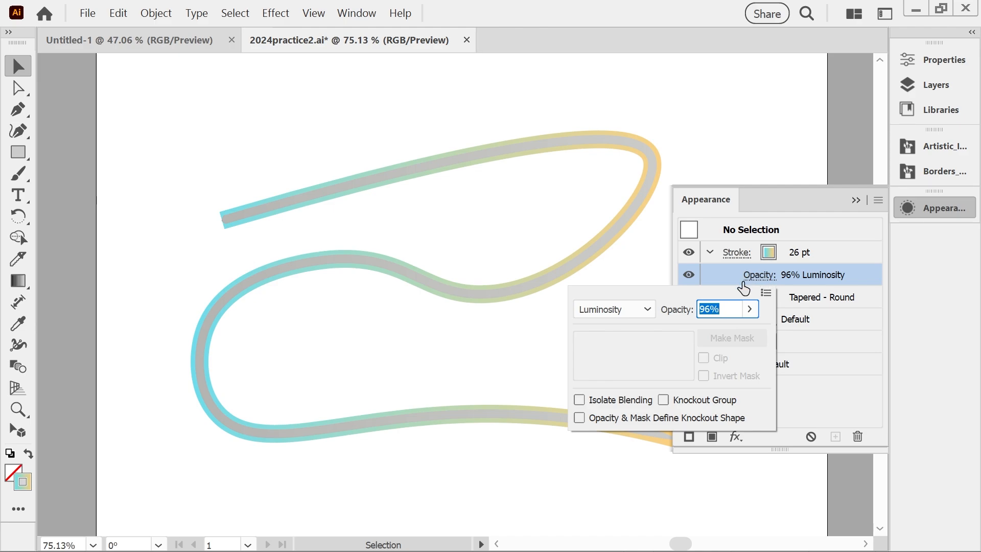
pyautogui.click(846, 221)
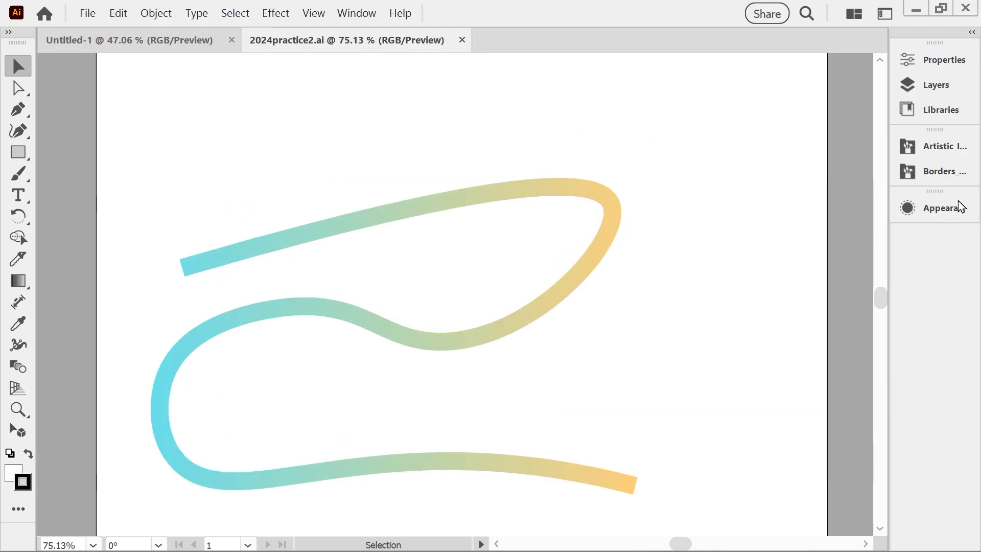
# Collapse the fill attributes in the appearance and select the curved gradient path.
pyautogui.click(951, 207)
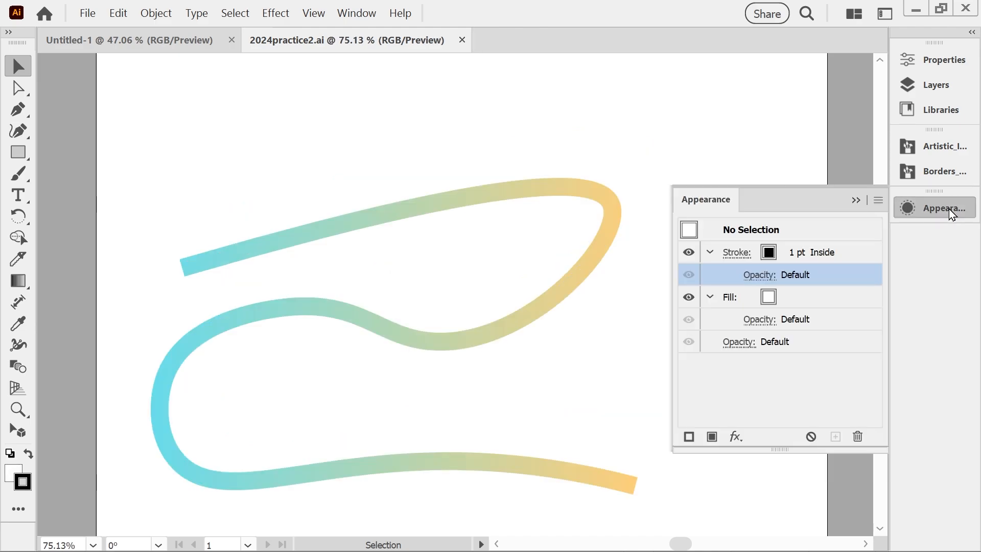
pyautogui.click(710, 297)
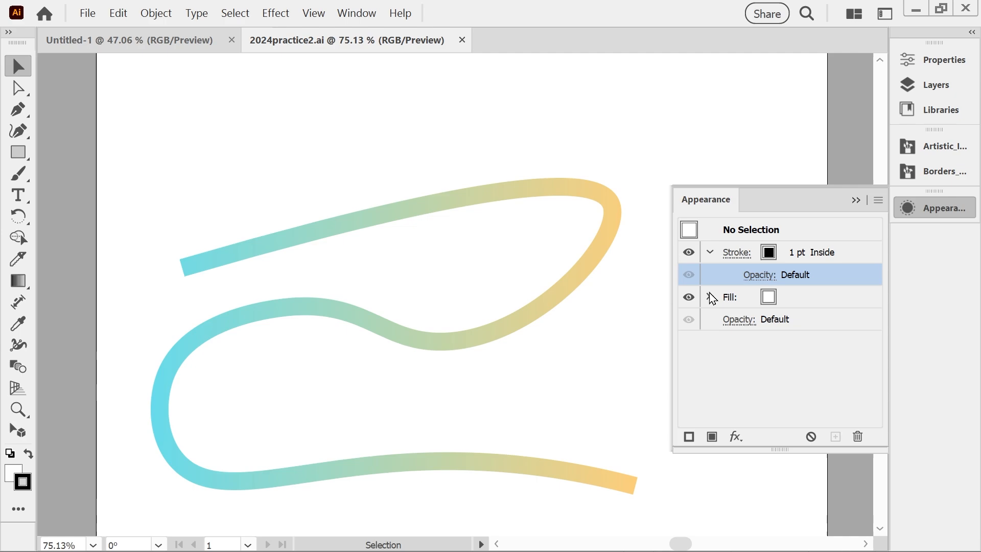
pyautogui.click(855, 200)
pyautogui.click(530, 196)
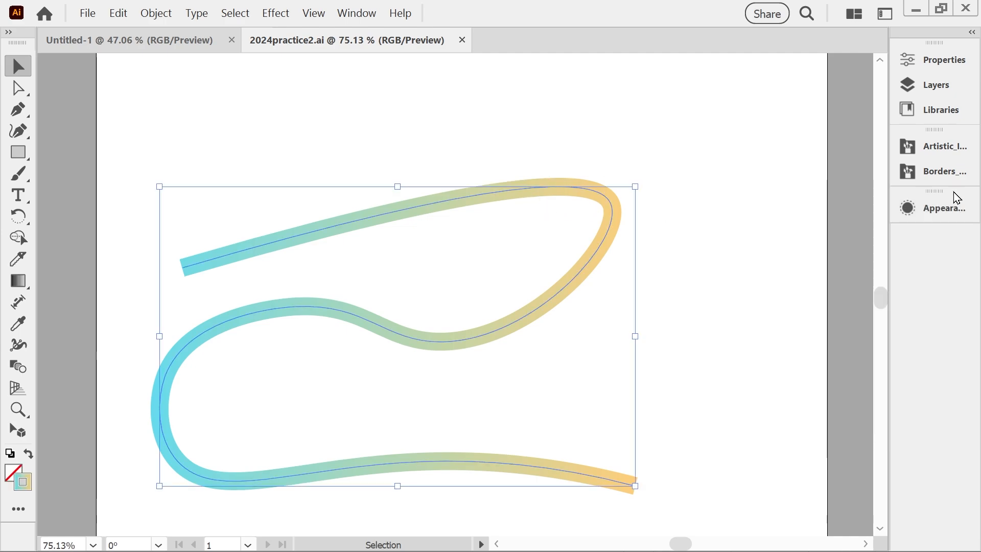
# Try several Borders_Geometric brushes on the path, ending with the magenta-and-orange Geometric 12 brush.
pyautogui.click(930, 169)
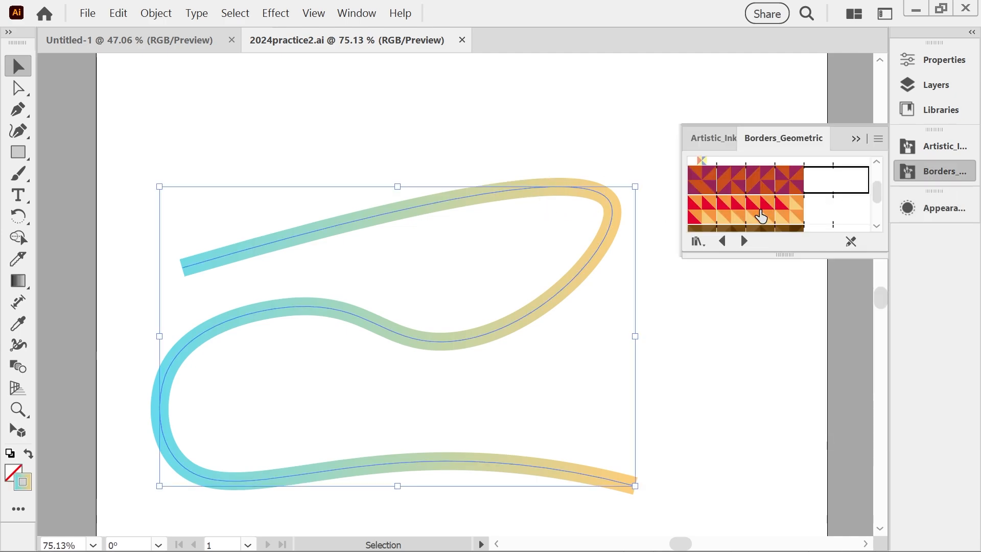
pyautogui.click(760, 214)
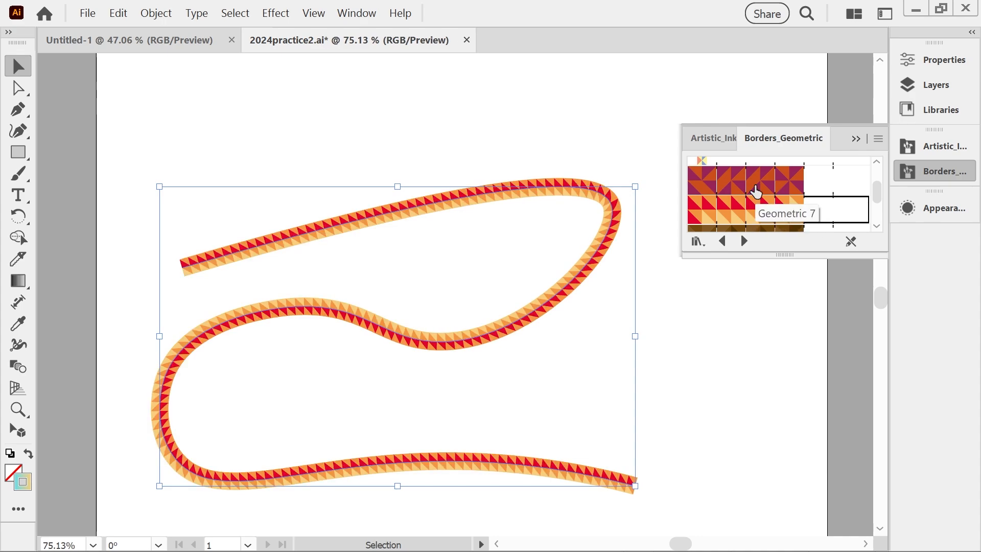
pyautogui.click(743, 185)
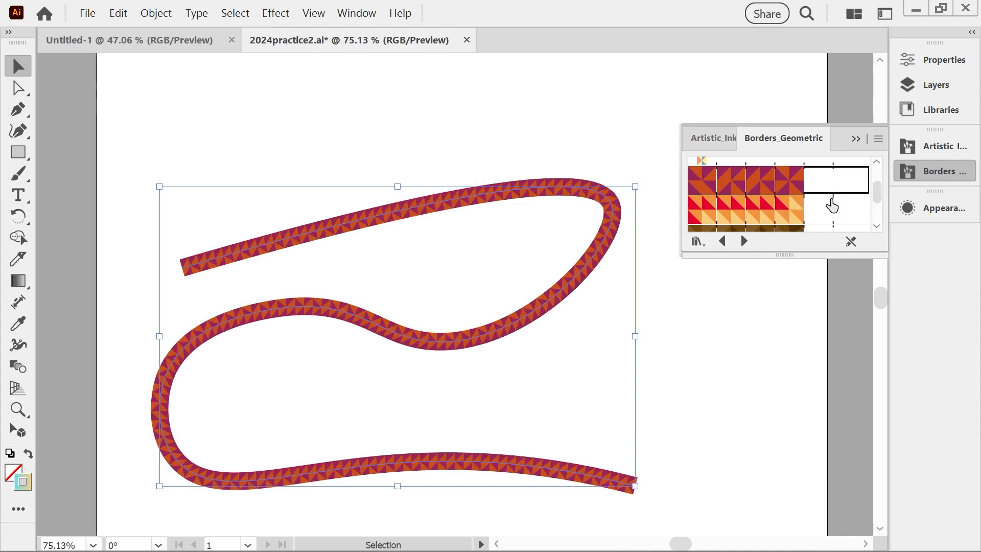
pyautogui.scroll(-3, 822, 205)
pyautogui.moveTo(880, 216); pyautogui.dragTo(880, 202)
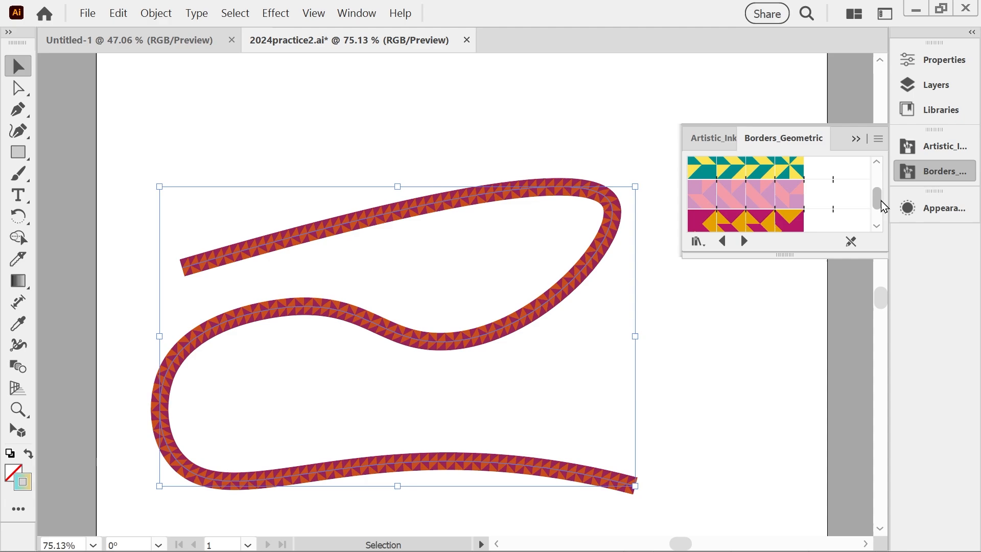
pyautogui.scroll(-2, 879, 202)
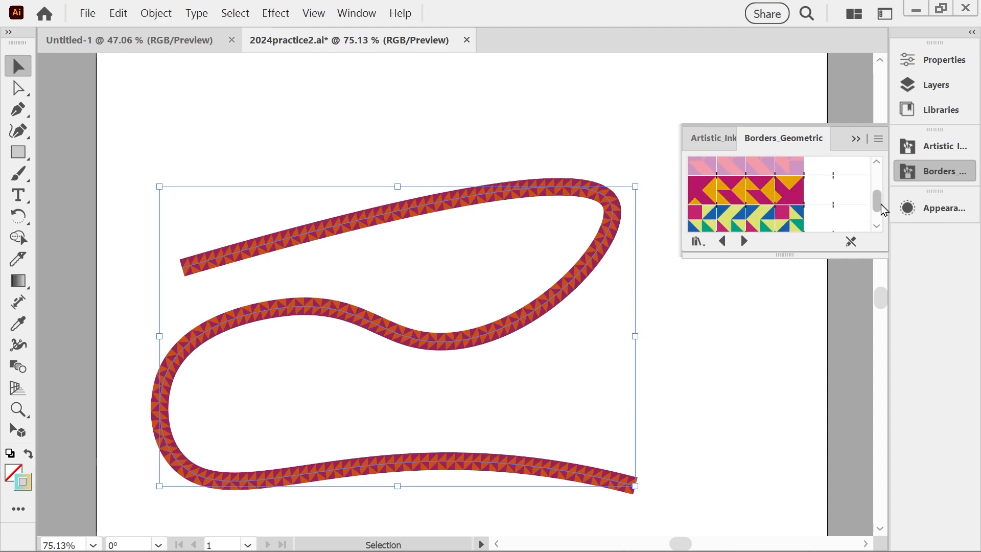
pyautogui.click(759, 231)
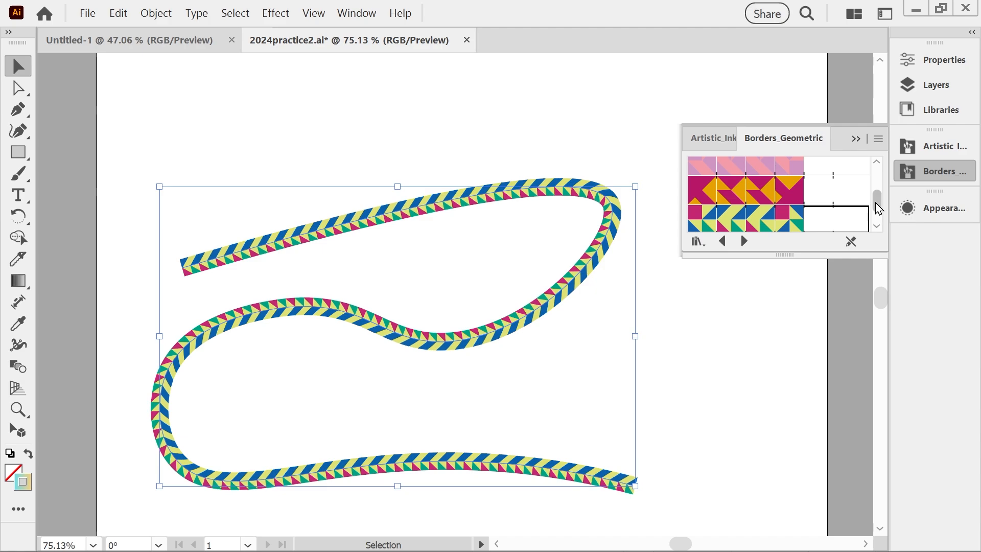
pyautogui.click(856, 199)
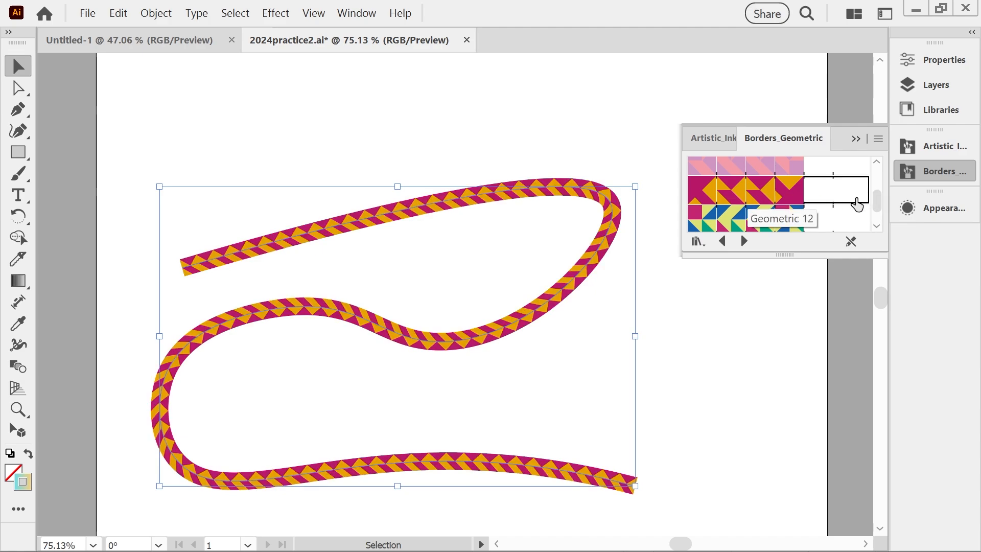
# Check the brushed path's stroke attributes, and undo all the geometric brushes to return to the plain gradient stroke.
pyautogui.click(938, 210)
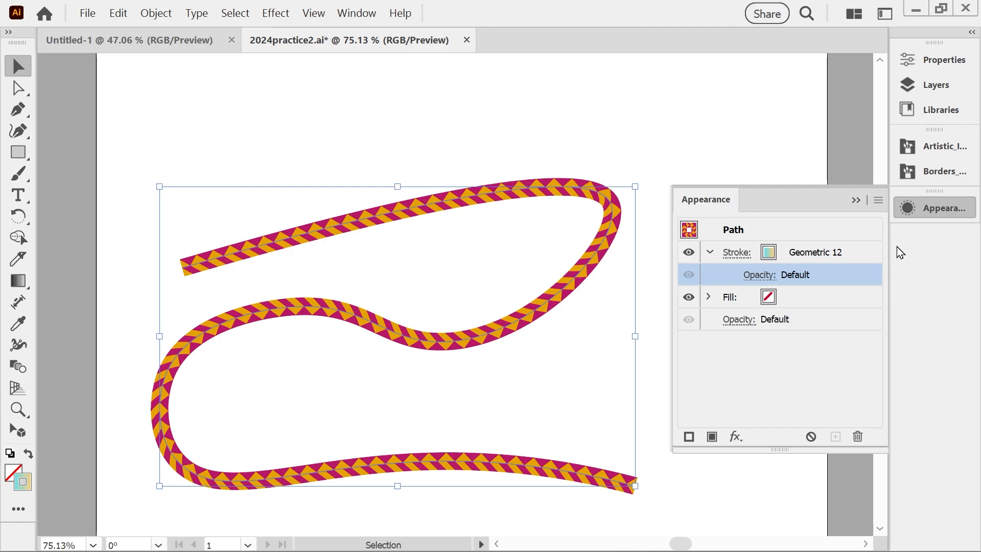
pyautogui.click(790, 256)
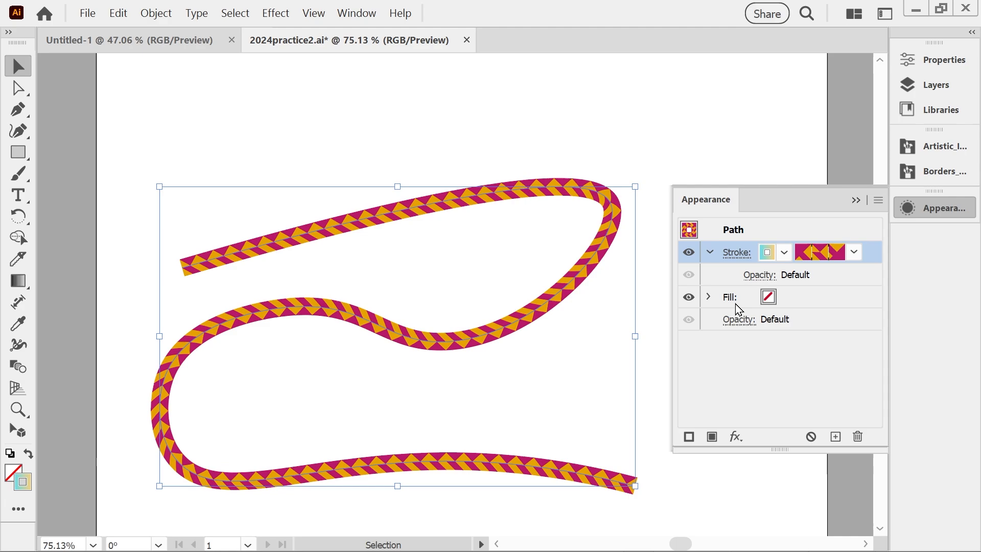
pyautogui.hotkey('ctrl', 'z')
pyautogui.hotkey('ctrl', 'z')
pyautogui.hotkey('ctrl', 'z')
pyautogui.hotkey('ctrl', 'z')
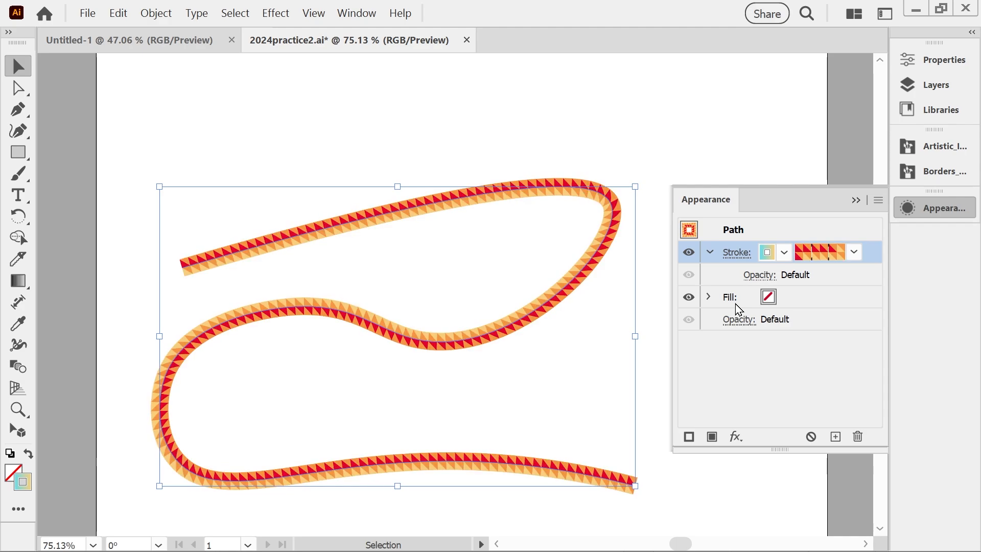
pyautogui.hotkey('ctrl', 's')
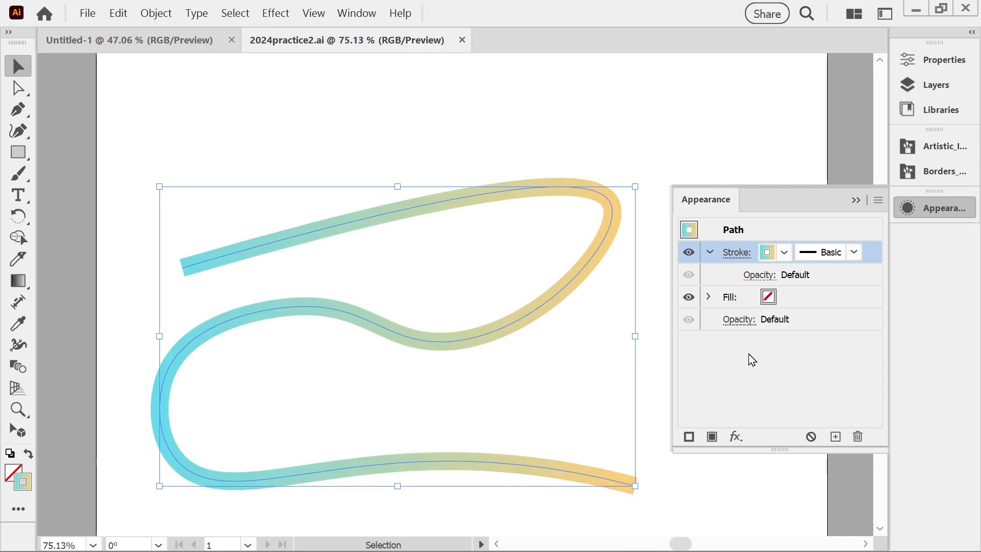
# Add a second stroke to the path and apply the Geometric 12 brush to the lower one, showing the appearance attributes again.
pyautogui.click(690, 437)
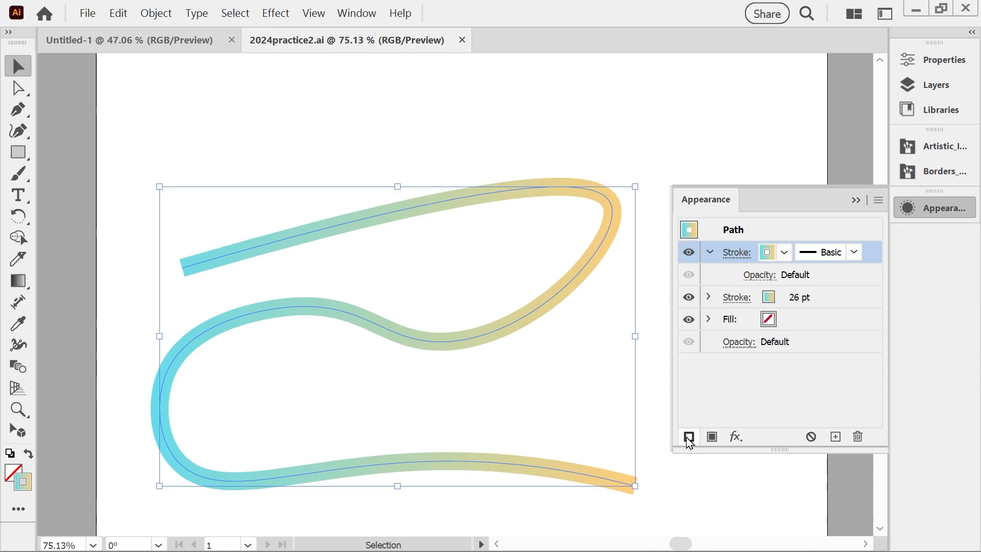
pyautogui.click(726, 299)
pyautogui.click(930, 171)
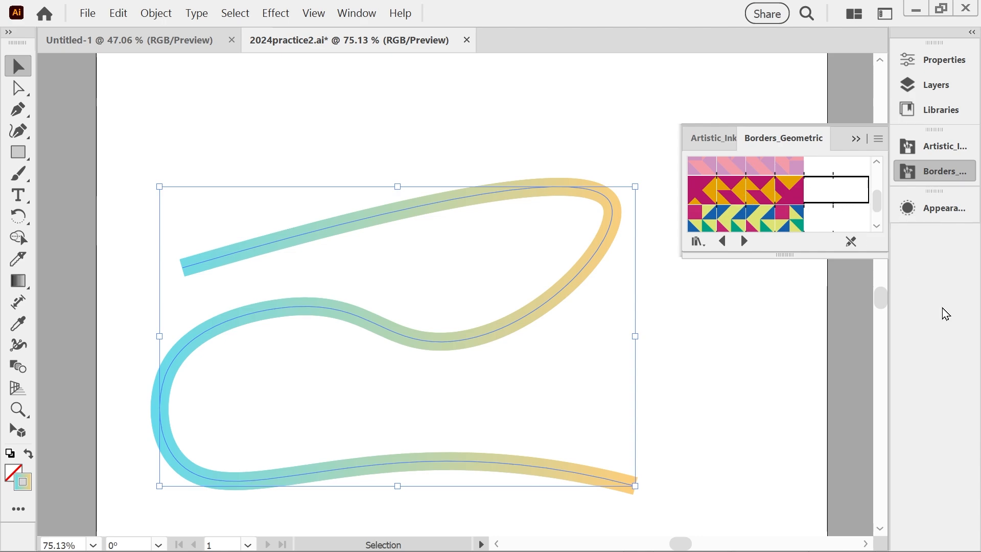
pyautogui.click(915, 209)
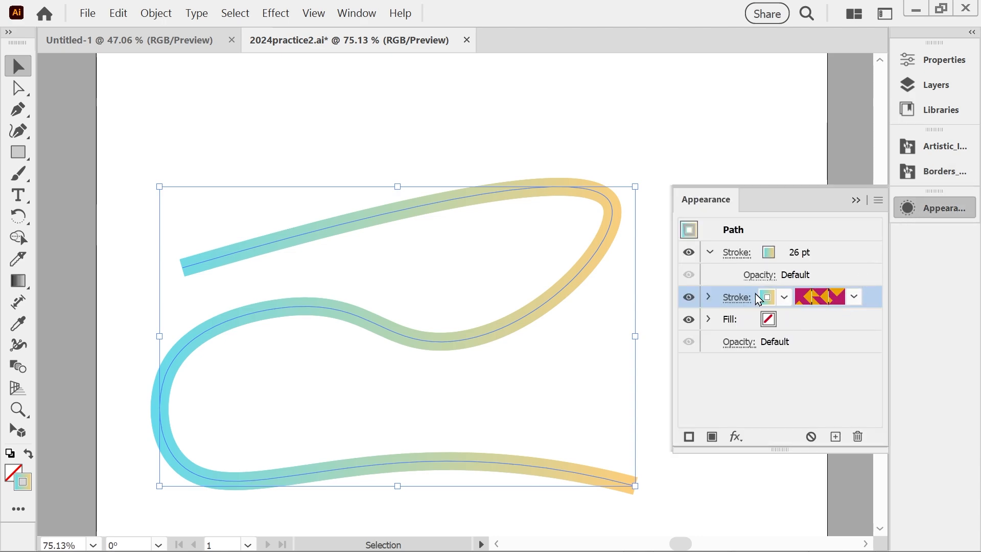
# Set the upper gradient stroke's blending mode to Lighten at 100% opacity.
pyautogui.click(761, 276)
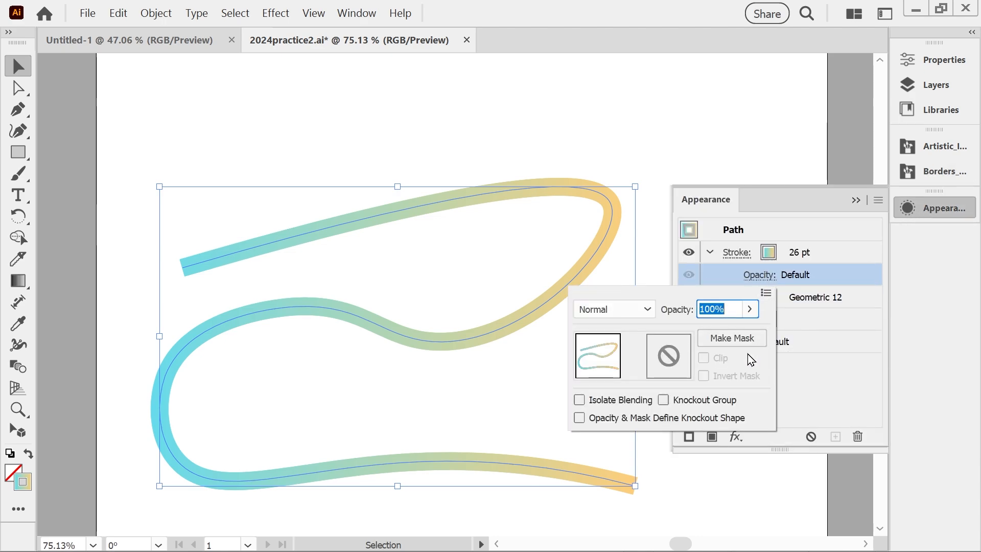
pyautogui.click(749, 309)
pyautogui.moveTo(747, 332)
pyautogui.mouseDown()
pyautogui.moveTo(733, 328)
pyautogui.moveTo(744, 332)
pyautogui.mouseUp()
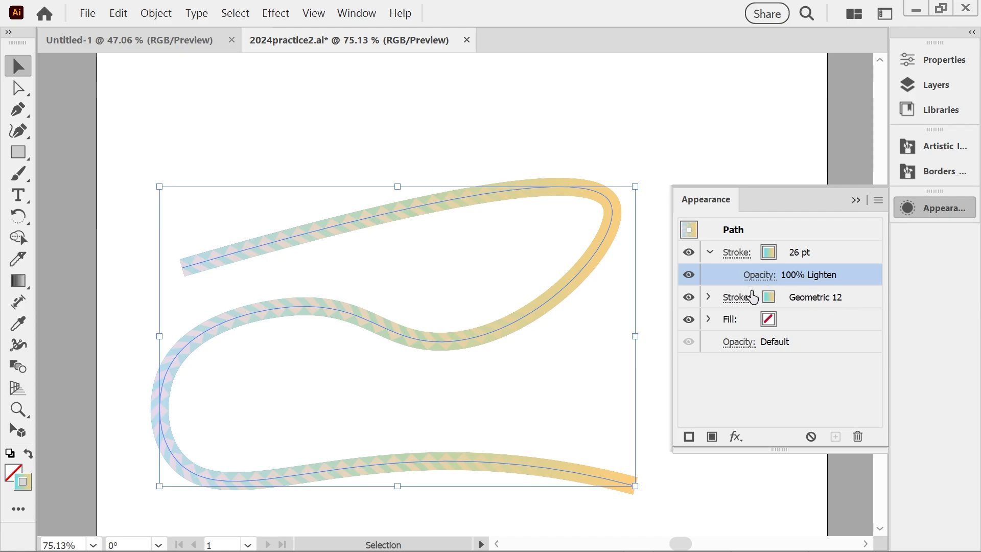
# Deselect the path to see the blended strokes, move it up and to the right, and show its appearance attributes again.
pyautogui.click(856, 200)
pyautogui.click(692, 161)
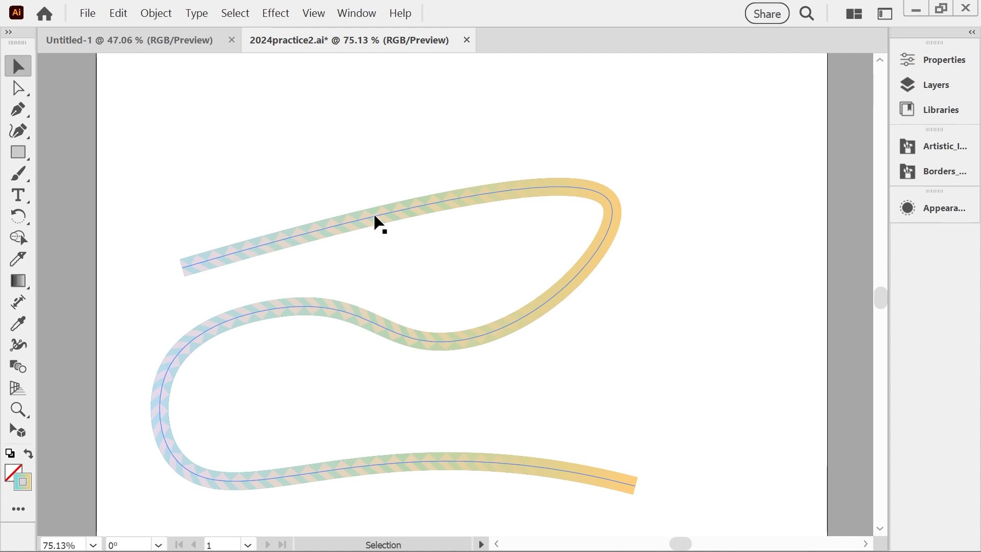
pyautogui.moveTo(313, 320)
pyautogui.mouseDown()
pyautogui.moveTo(364, 311)
pyautogui.moveTo(373, 285)
pyautogui.mouseUp()
pyautogui.click(912, 209)
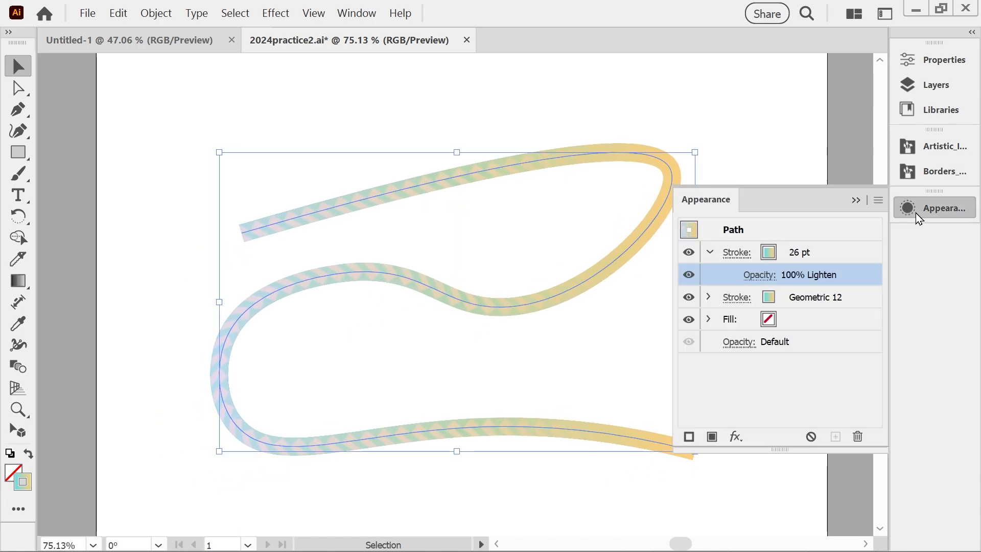